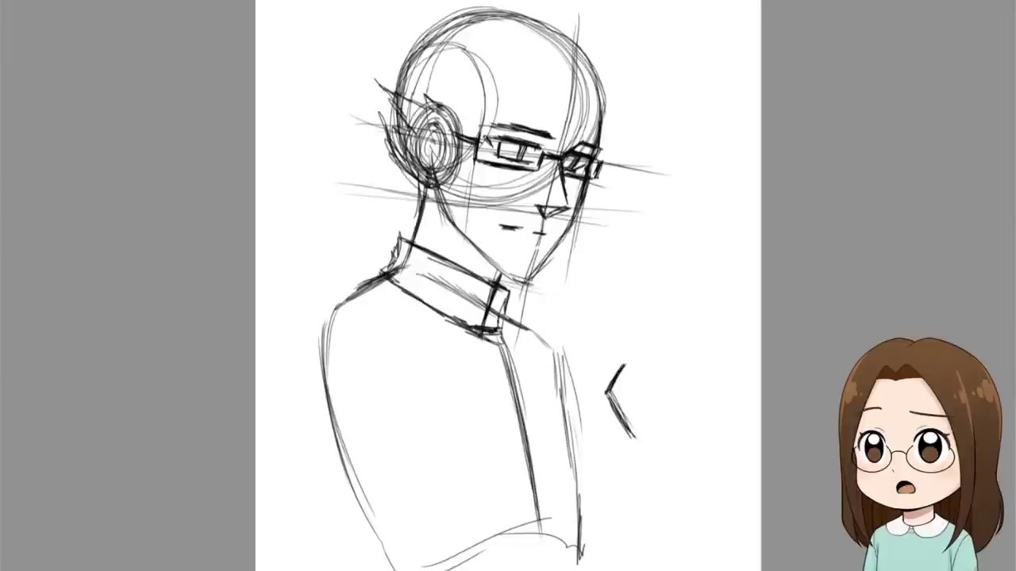
Sketch the raised open hand beside the torso, with its palm, thumb and extended and curled fingers
drag(679, 355, 694, 412)
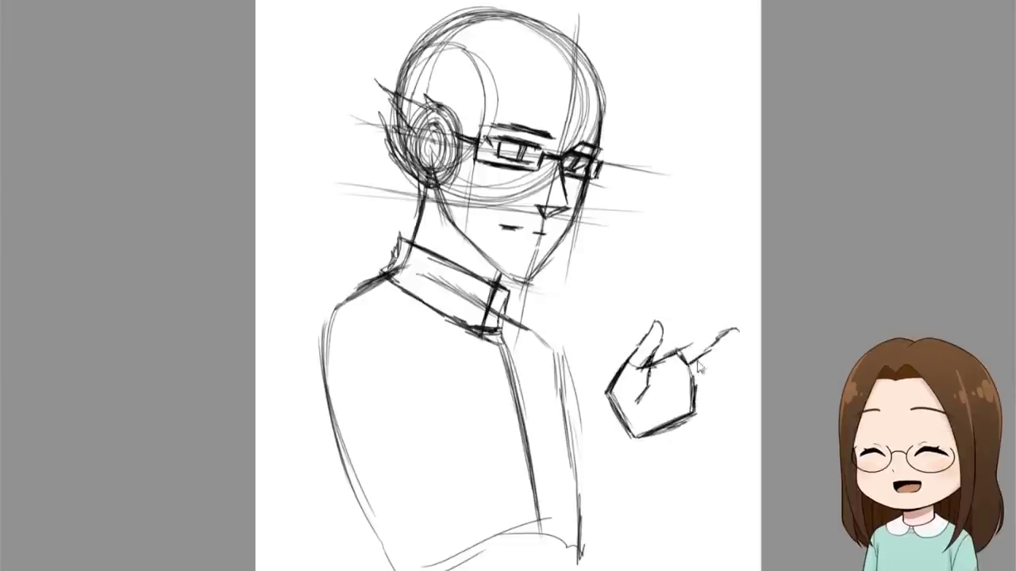
drag(689, 354, 711, 390)
drag(651, 436, 701, 405)
drag(689, 382, 709, 398)
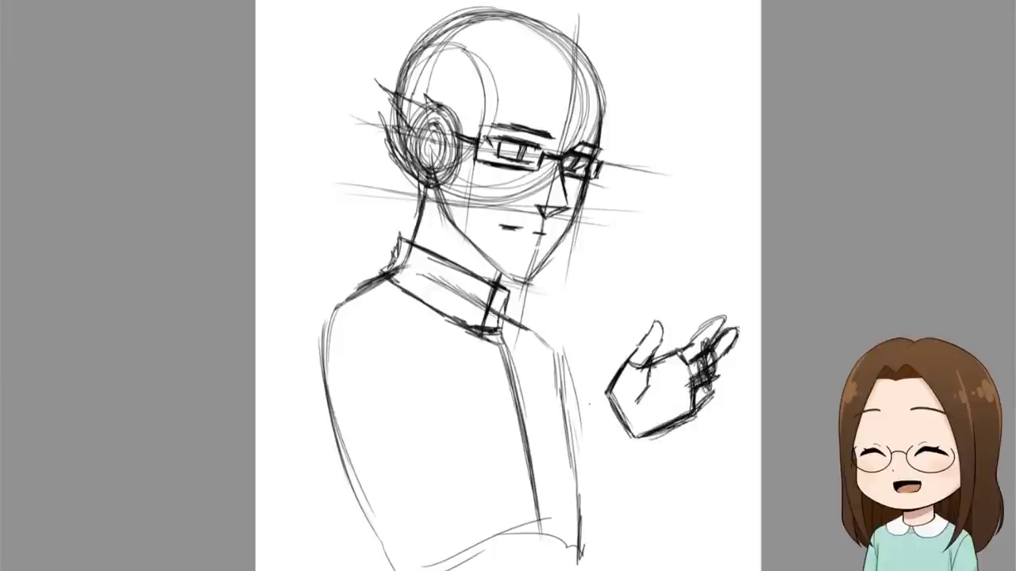
Reposition the sketched raised hand with a transform and rough in its wrist and forearm
drag(611, 395, 588, 421)
mouse_move(697, 284)
mouse_down()
mouse_move(749, 304)
mouse_move(786, 334)
mouse_move(795, 367)
mouse_up()
key(ctrl+t)
key(Return)
drag(667, 396, 596, 484)
drag(643, 461, 623, 536)
Lasso the torso sketch below the collar, adjust it, and rough in circles for the near shoulder and elbow joints
drag(383, 278, 495, 389)
key(ctrl+minus)
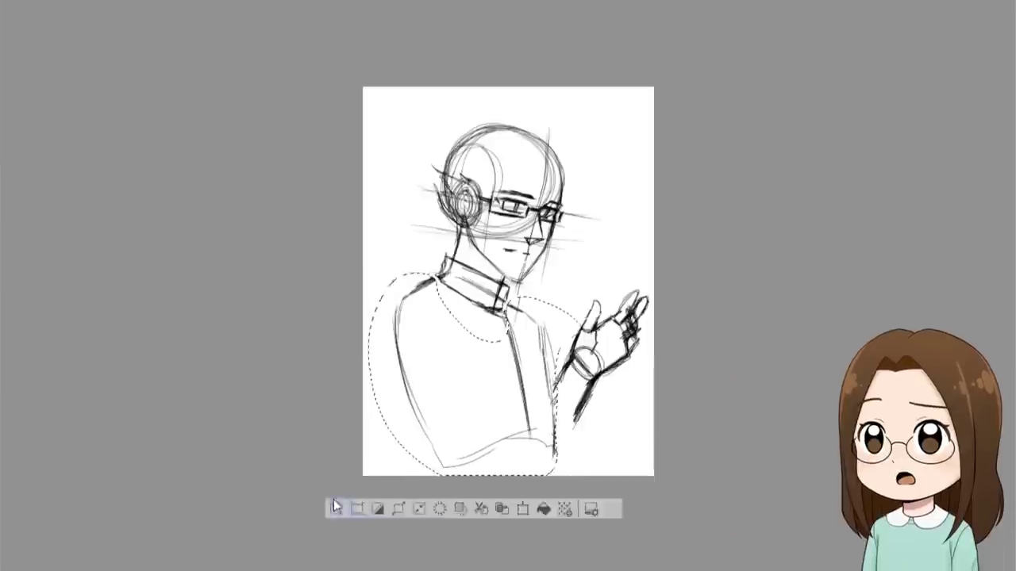
click(359, 508)
drag(420, 290, 417, 294)
drag(476, 435, 508, 472)
Sketch the near arm's wrist ellipse and a blocky second hand gripping the wrist of the raised hand
key(ctrl+plus)
drag(575, 392, 595, 432)
drag(571, 381, 635, 339)
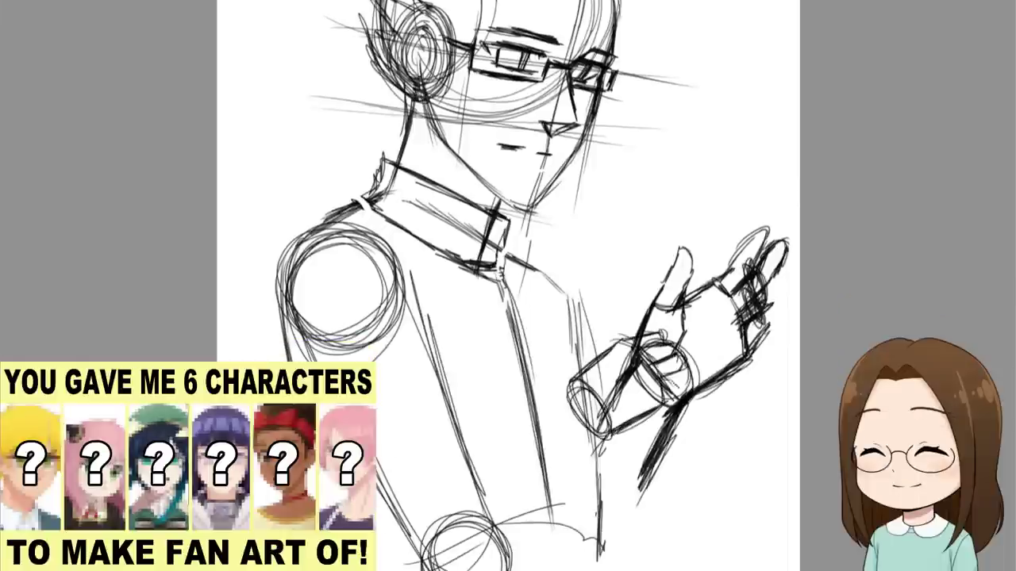
drag(655, 401, 687, 373)
Sketch the near forearm from the gripping hand's wrist to the elbow circle and add crease lines on the raised palm
drag(611, 397, 492, 512)
drag(607, 432, 535, 568)
drag(571, 377, 441, 560)
drag(595, 432, 508, 567)
drag(676, 349, 725, 370)
drag(700, 284, 681, 322)
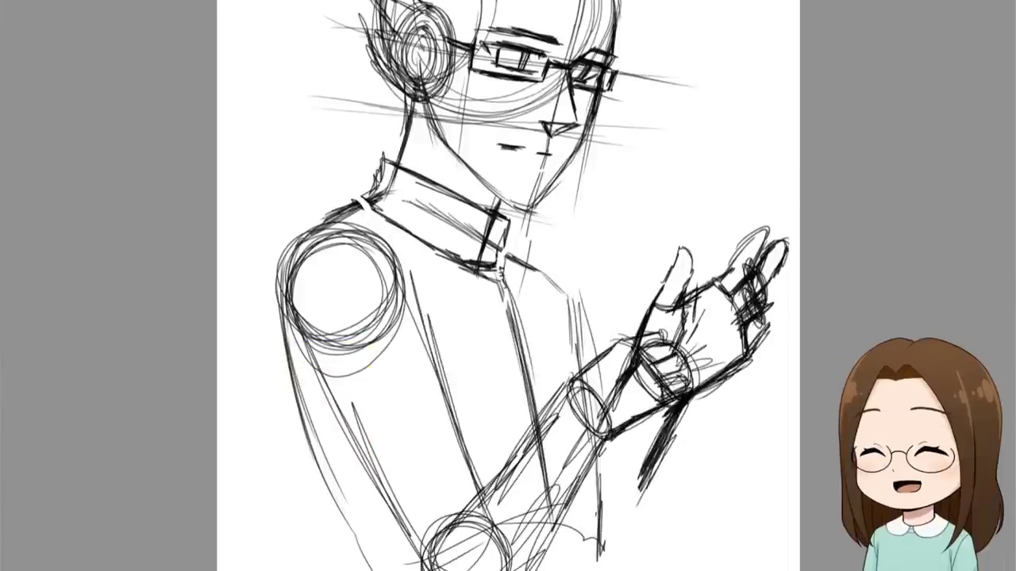
Sketch the far shoulder's contour and the sleeve cuffs around both wrists
key(ctrl+minus)
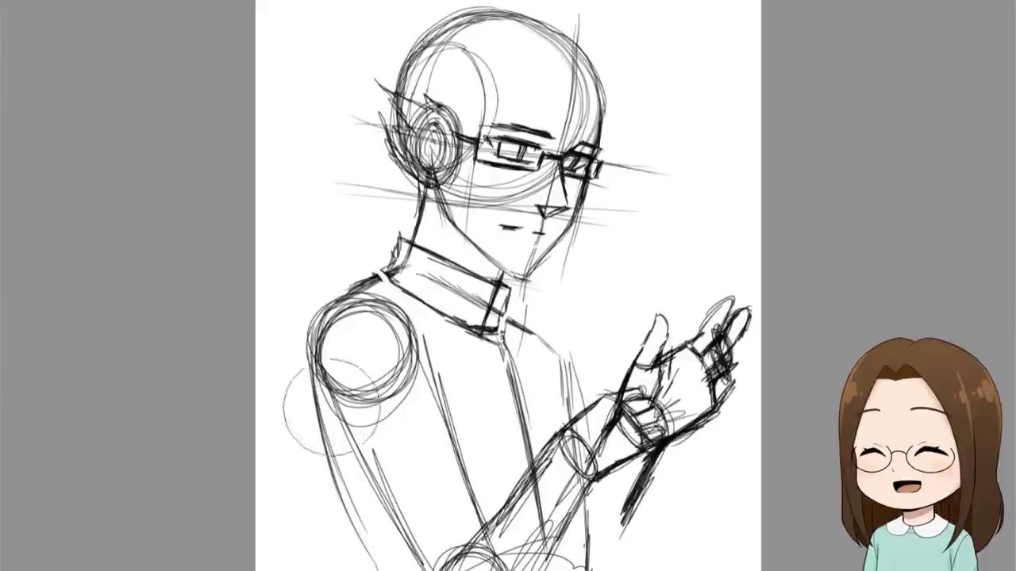
drag(509, 315, 584, 430)
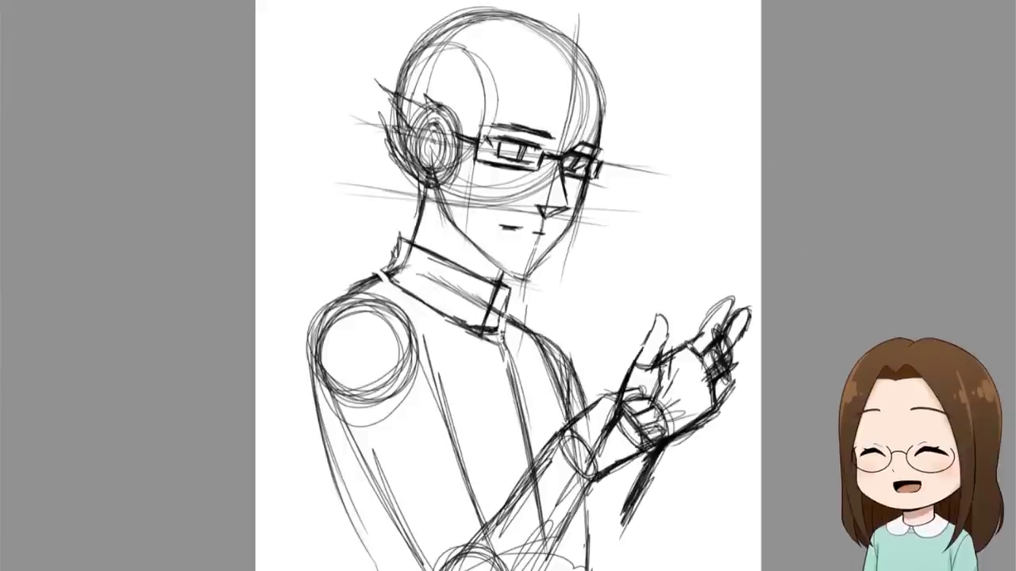
drag(681, 439, 636, 465)
drag(611, 416, 522, 506)
drag(590, 460, 489, 524)
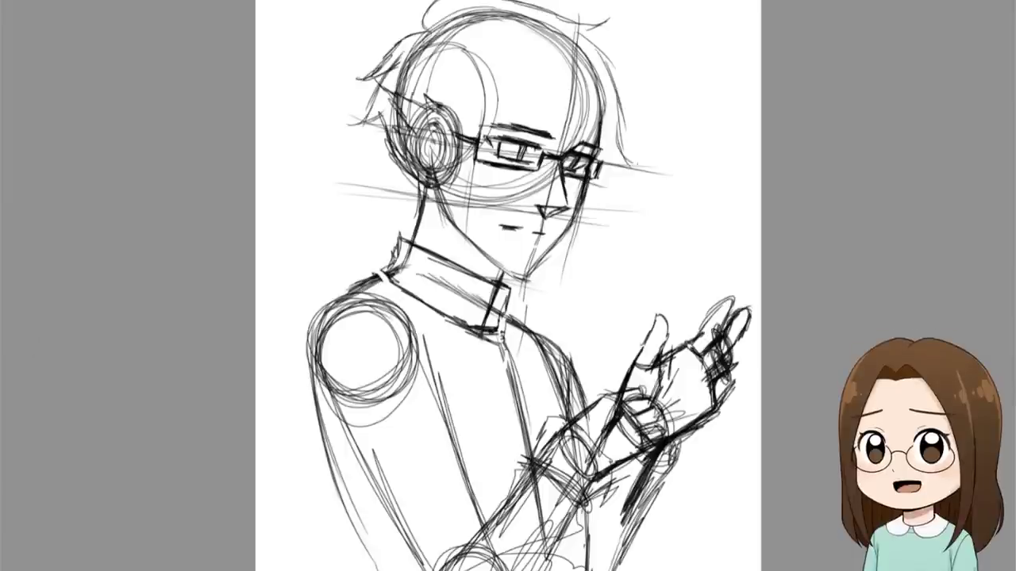
Sketch the character's hair with bangs over the forehead, side locks along the face and strands around the headphones
drag(612, 119, 589, 246)
drag(508, 68, 468, 199)
drag(600, 69, 594, 184)
drag(603, 35, 571, 67)
drag(532, 40, 488, 155)
key(h)
drag(464, 12, 422, 150)
mouse_move(480, 68)
mouse_down()
mouse_move(435, 150)
mouse_move(414, 254)
mouse_up()
drag(586, 173, 581, 222)
drag(615, 156, 595, 232)
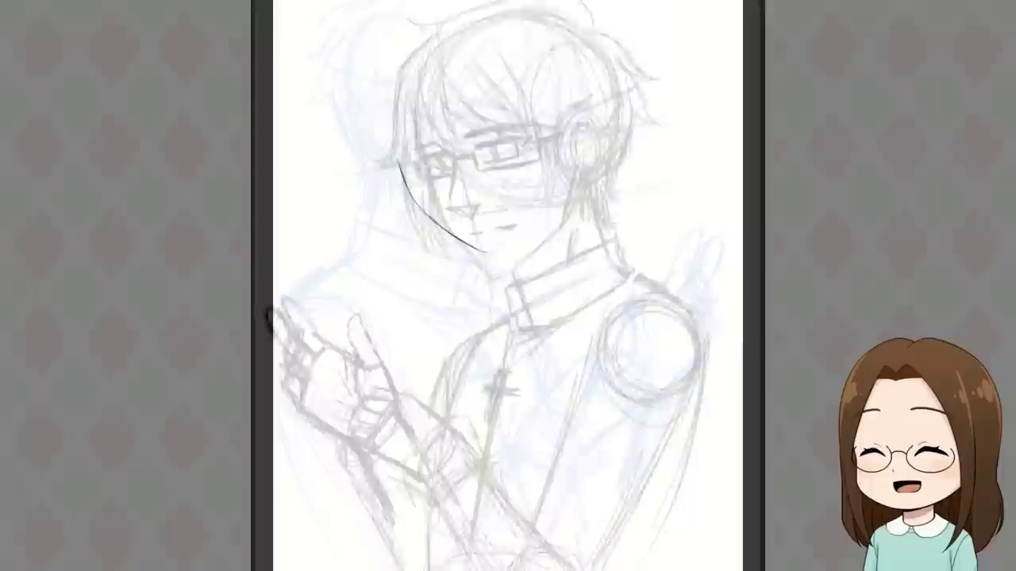
Ink the eyebrows, nose, mouth and jawline over the faded blue sketch
mouse_move(461, 103)
mouse_down()
mouse_move(435, 102)
mouse_move(543, 115)
mouse_up()
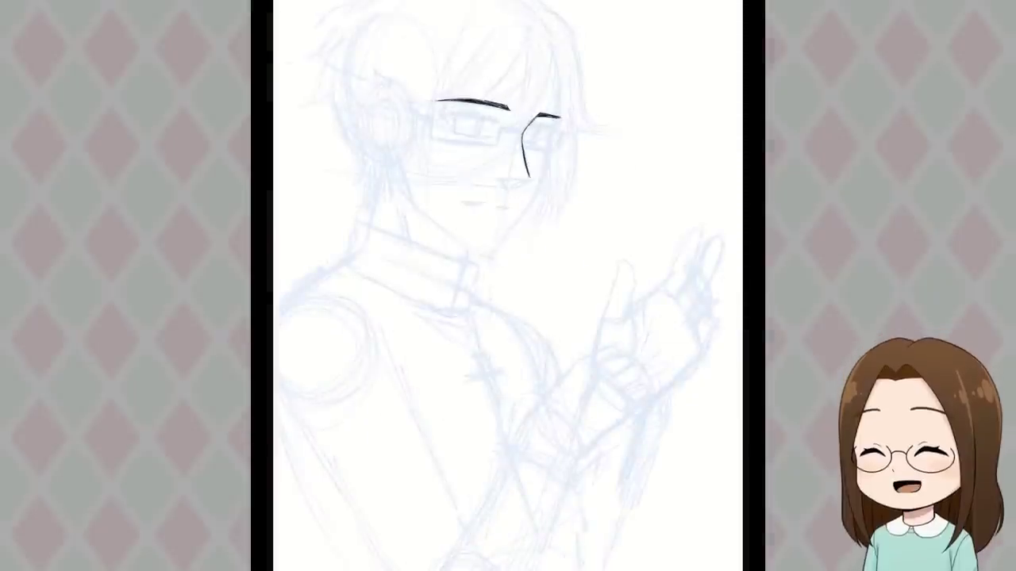
drag(560, 97, 551, 133)
drag(409, 173, 486, 252)
drag(525, 180, 507, 188)
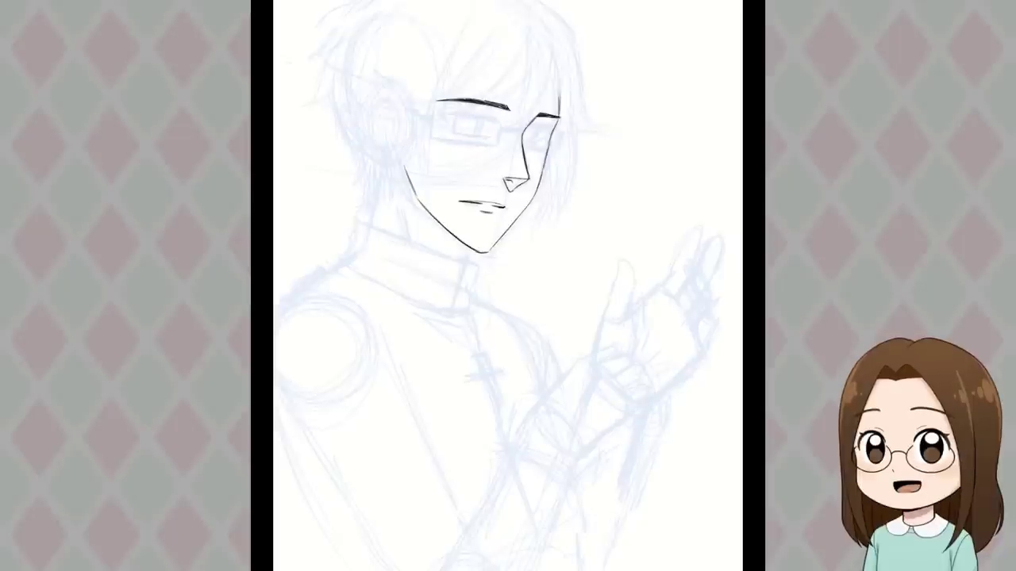
Ink both eyes and draw the rectangular glasses over them with the side arm reaching the ear
drag(440, 114, 493, 119)
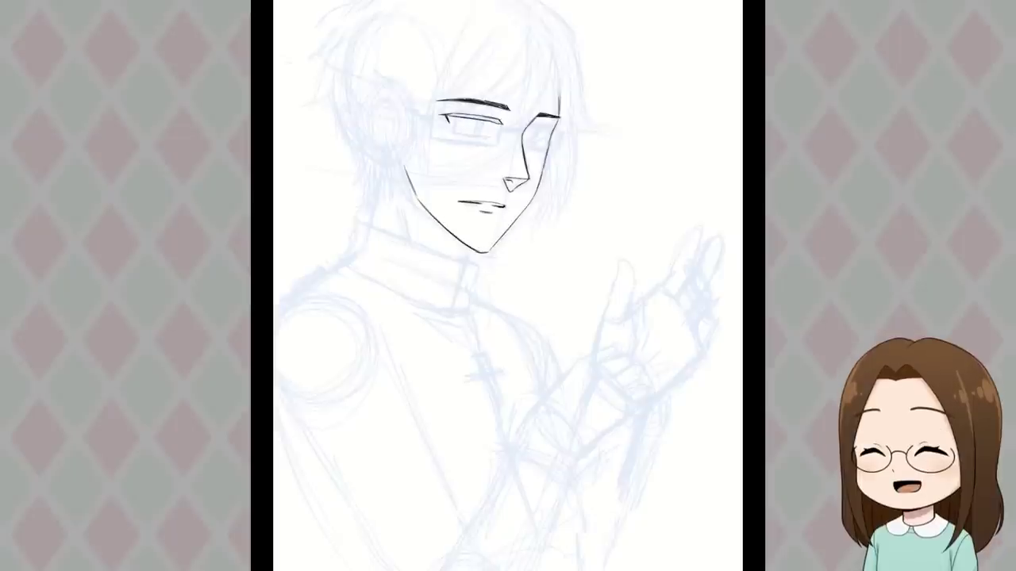
drag(460, 109, 503, 115)
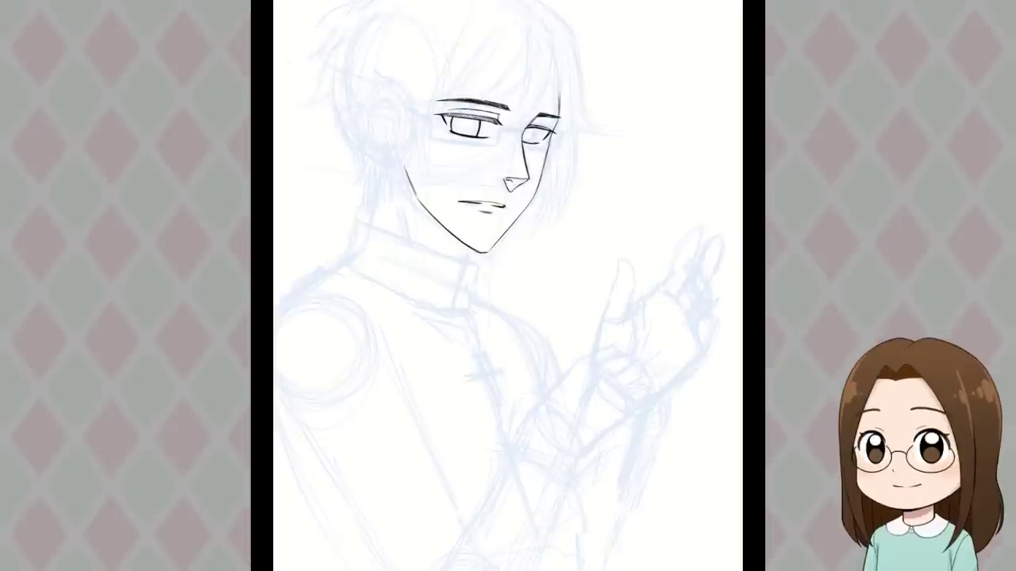
mouse_move(435, 116)
mouse_down()
mouse_move(557, 148)
mouse_move(526, 140)
mouse_up()
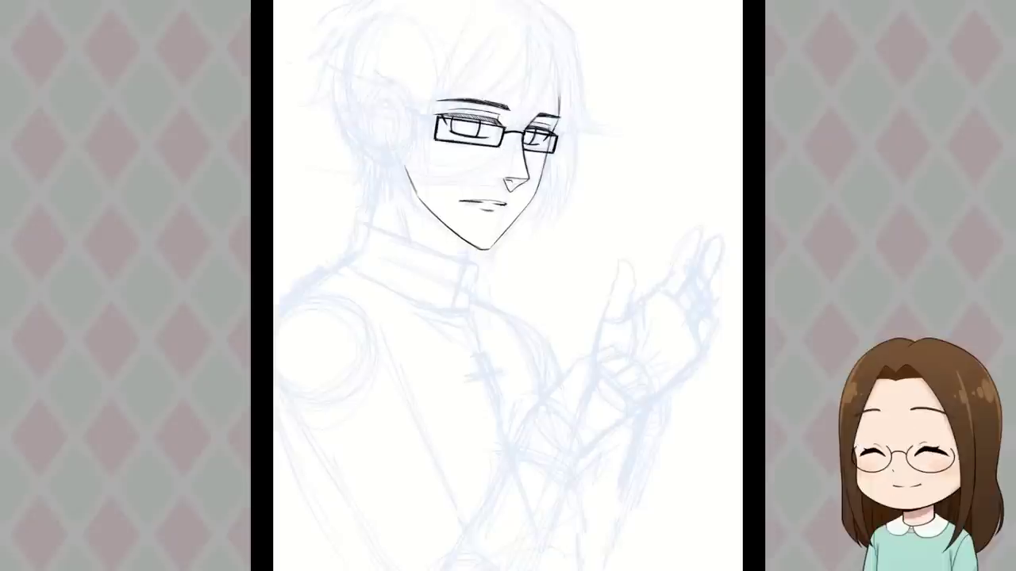
drag(421, 115, 447, 121)
Ink the headphone over the ear with its oval rings and pointed fins
drag(373, 70, 401, 163)
drag(327, 64, 366, 155)
drag(388, 92, 391, 147)
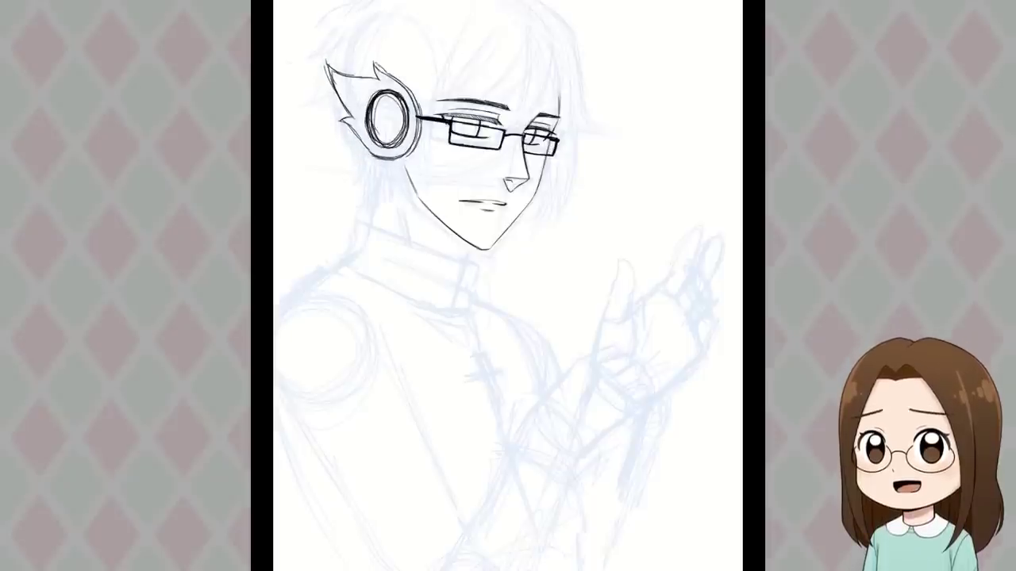
drag(381, 119, 379, 126)
Ink the neck lines and the spiky hair strands at the nape and back of the head
drag(378, 165, 366, 193)
drag(405, 227, 409, 240)
drag(375, 162, 362, 195)
drag(326, 68, 306, 78)
drag(322, 119, 349, 149)
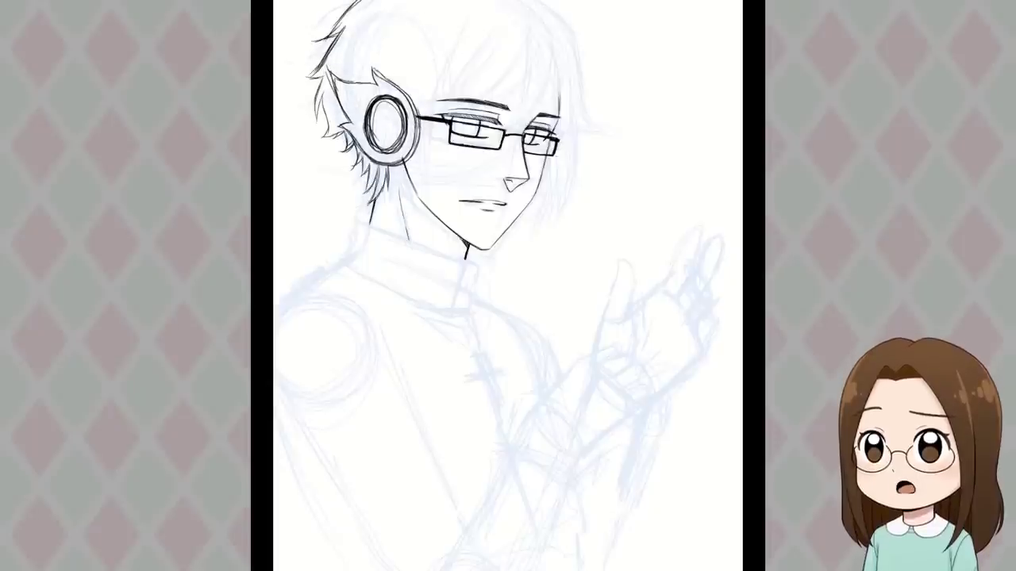
Ink the top of the hair, the bangs over the glasses and the long side locks framing the face
drag(573, 98, 611, 133)
drag(546, 17, 556, 93)
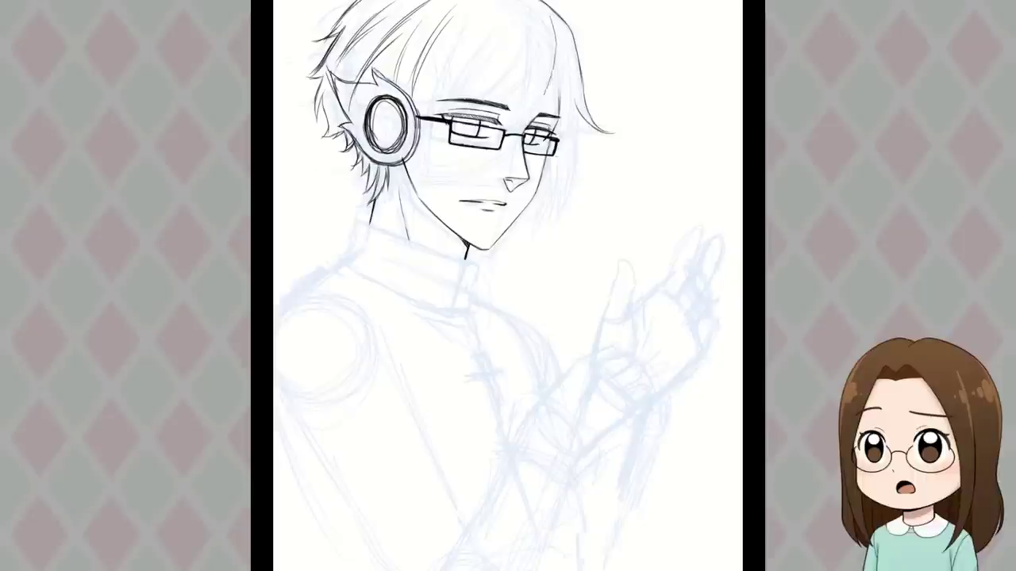
drag(450, 103, 476, 114)
drag(419, 75, 483, 111)
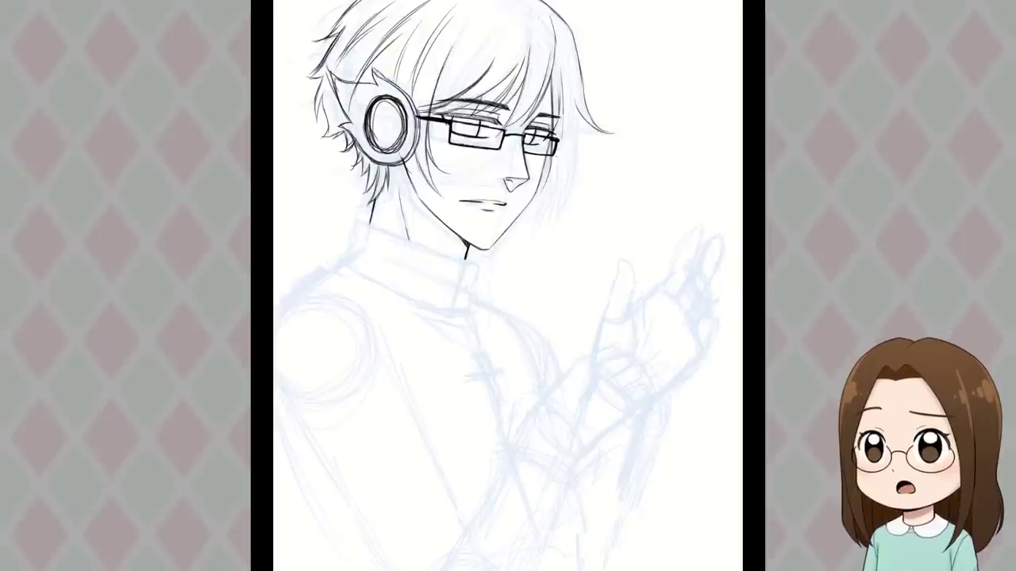
drag(573, 141, 524, 227)
drag(548, 166, 543, 181)
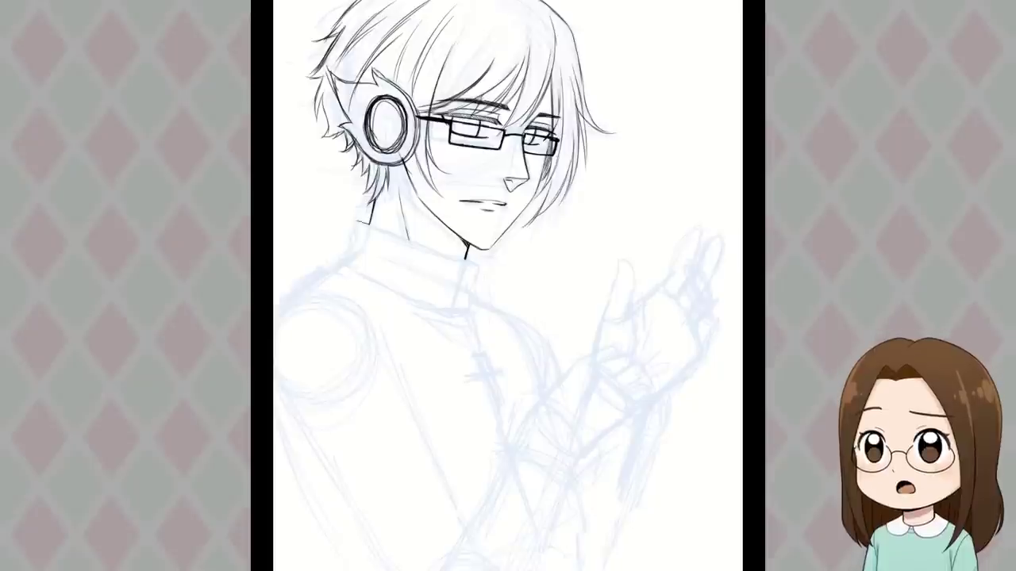
Ink the high collar, the near shoulder with its pointed sleeve piece, and the upper arm
drag(481, 259, 474, 315)
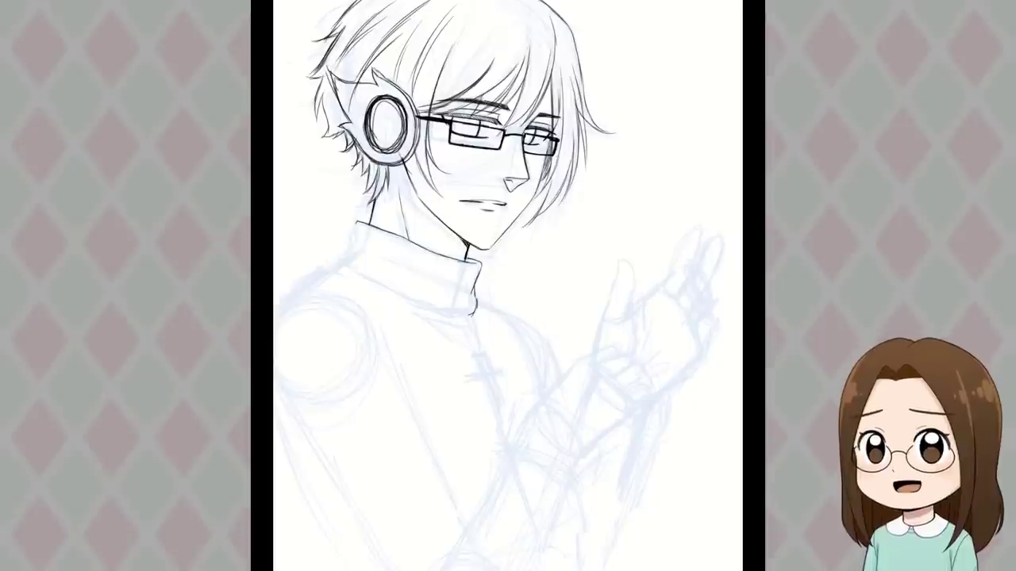
mouse_move(343, 261)
mouse_down()
mouse_move(274, 302)
mouse_move(380, 349)
mouse_up()
drag(390, 388, 438, 467)
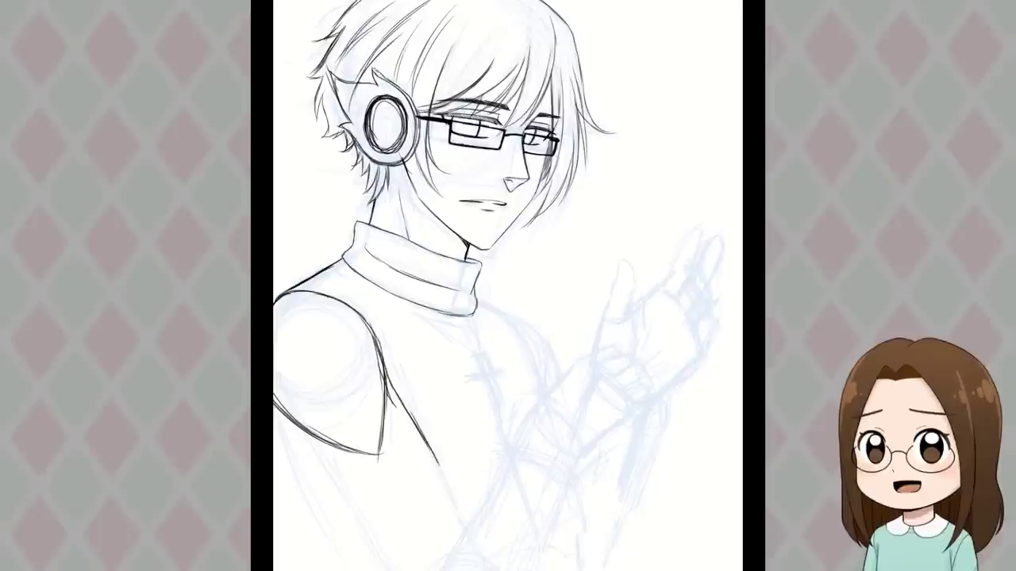
drag(274, 403, 330, 570)
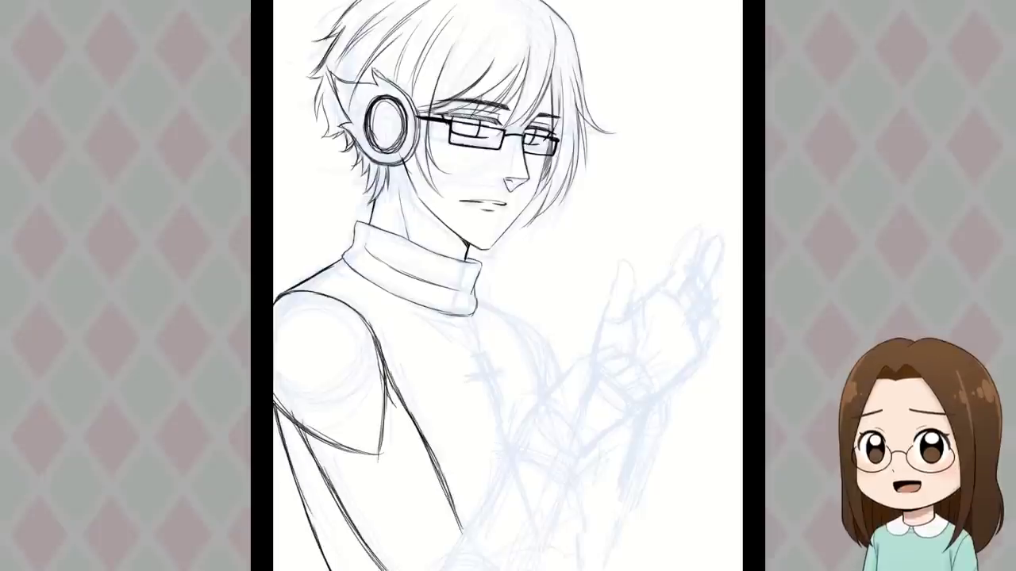
drag(332, 295, 393, 381)
Ink the far shoulder, the near arm's cuff and the knuckles and fingers of the gripping hand
drag(479, 313, 524, 332)
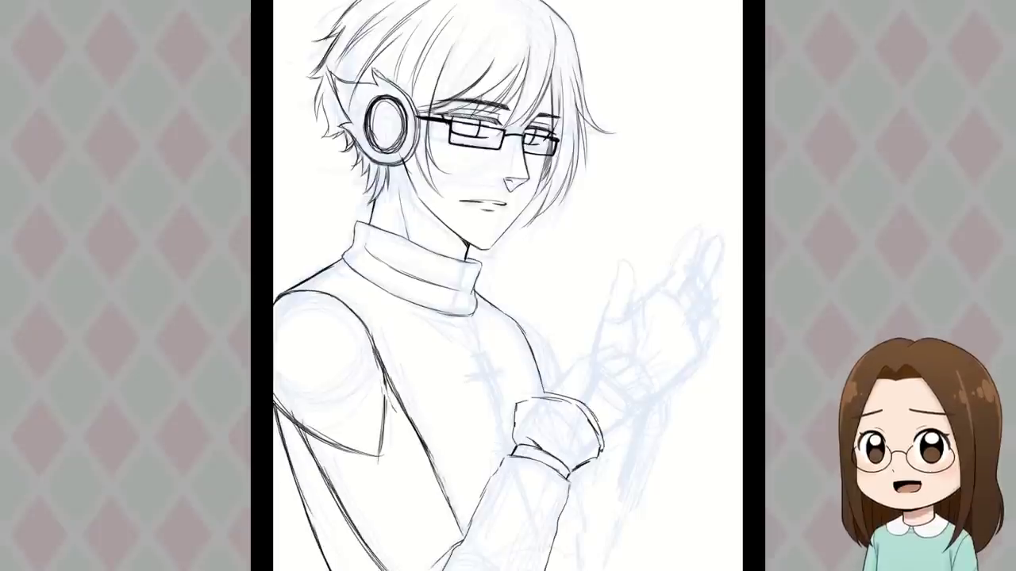
drag(522, 402, 562, 393)
drag(499, 429, 527, 466)
mouse_move(587, 367)
mouse_down()
mouse_move(633, 359)
mouse_move(645, 397)
mouse_up()
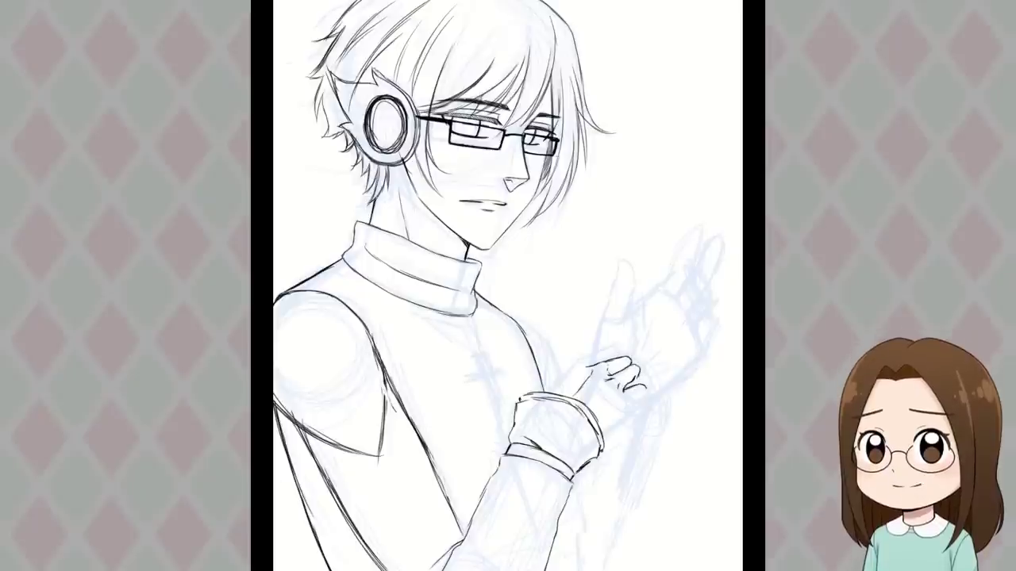
drag(617, 348, 620, 359)
mouse_move(598, 384)
mouse_down()
mouse_move(604, 395)
mouse_move(643, 392)
mouse_up()
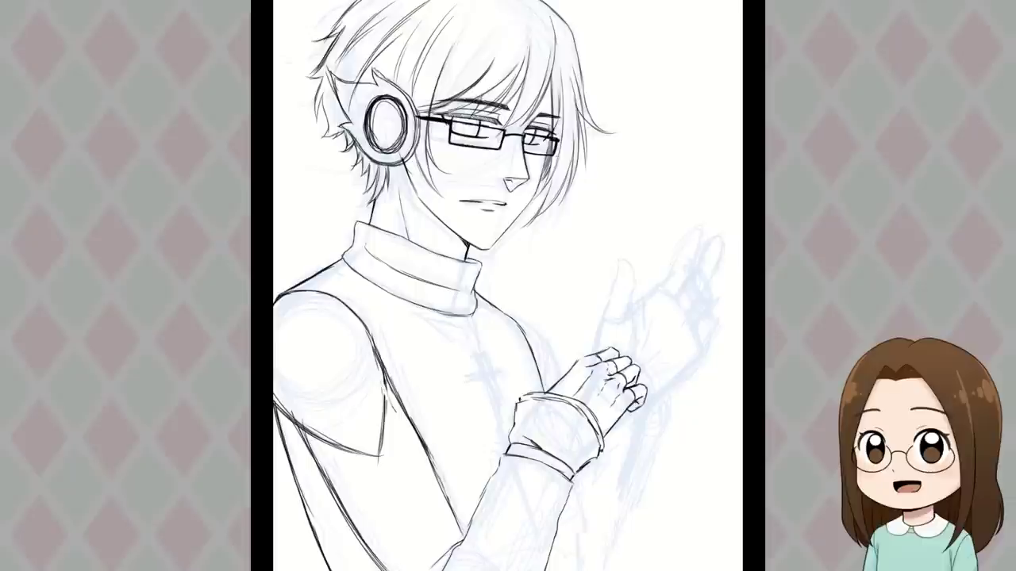
Rework the near sleeve's cuff outline and add fabric folds around its wrist band
drag(546, 377, 563, 394)
drag(492, 476, 579, 445)
drag(517, 424, 571, 471)
drag(559, 469, 586, 494)
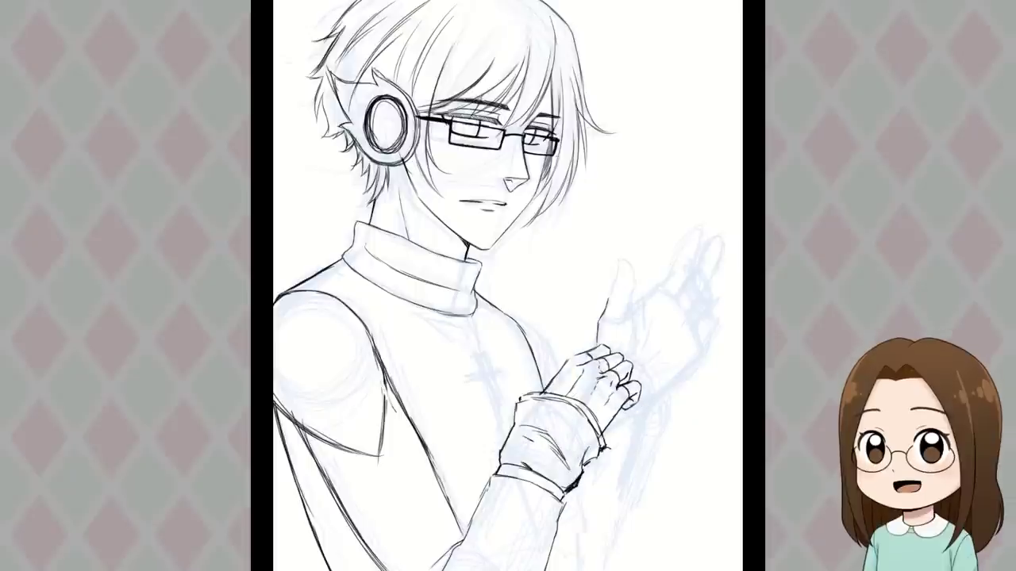
Ink the raised hand's thumb, palm and straight and curled fingers, along with the sleeve cuff below it
drag(625, 311, 659, 290)
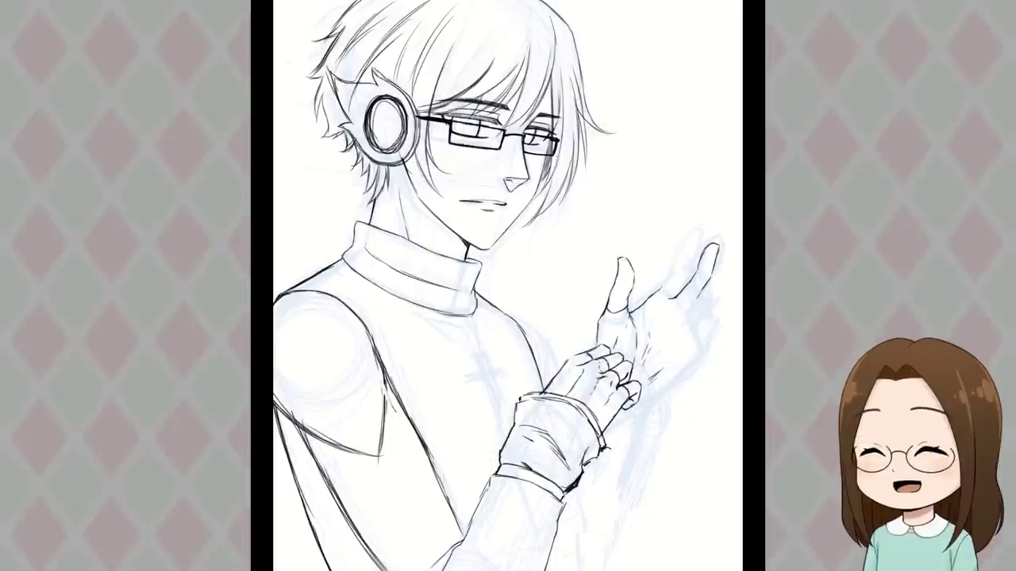
drag(683, 236, 665, 292)
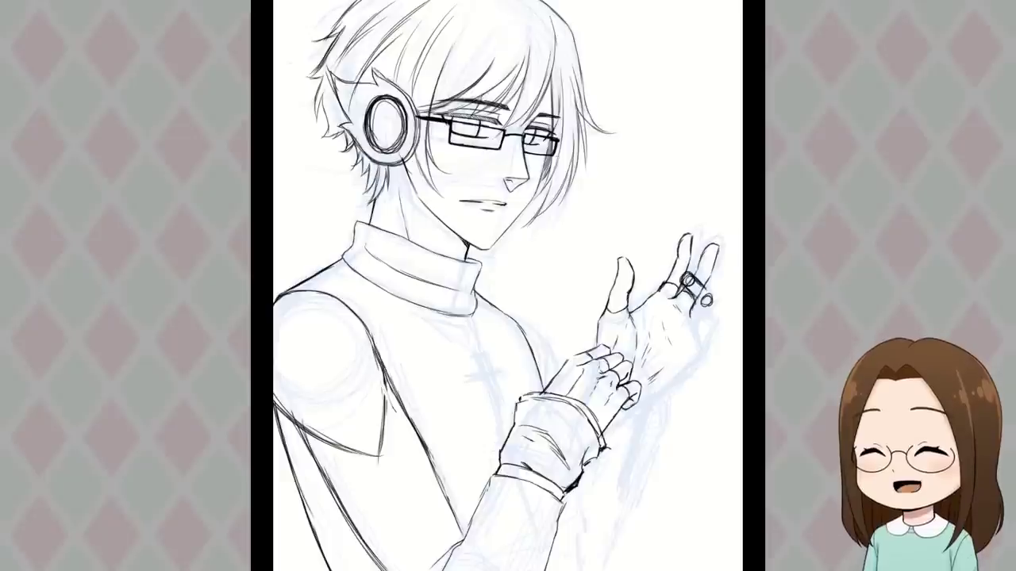
drag(688, 277, 704, 291)
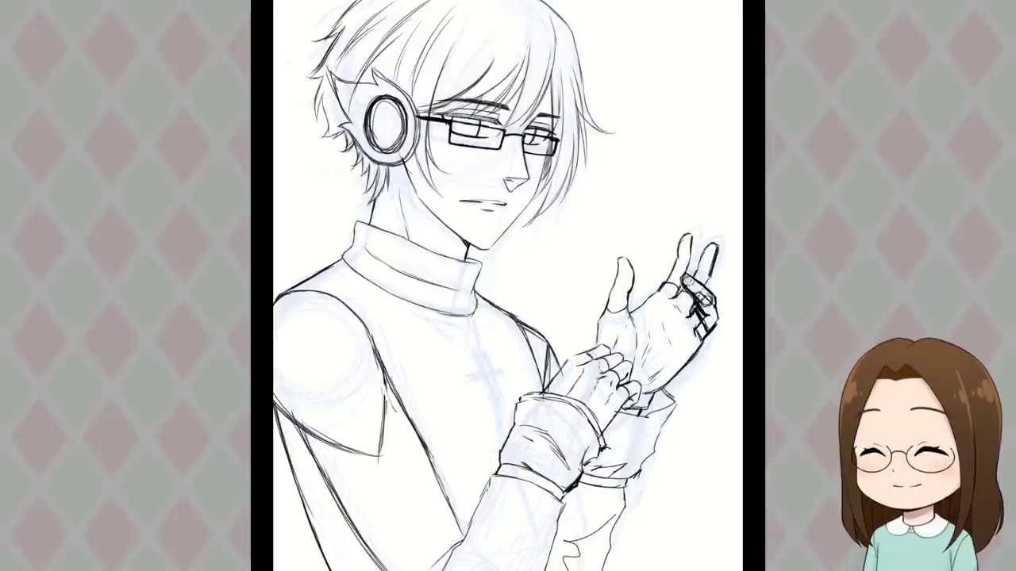
drag(688, 279, 708, 314)
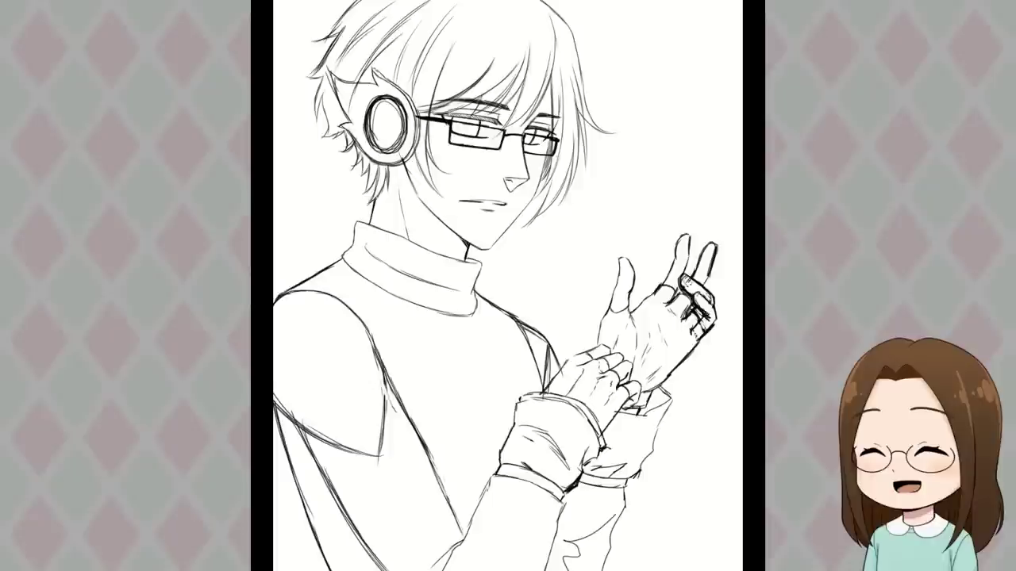
Draw a necklace hanging from beneath the collar down the chest
mouse_move(429, 309)
mouse_down()
mouse_move(481, 372)
mouse_move(485, 397)
mouse_up()
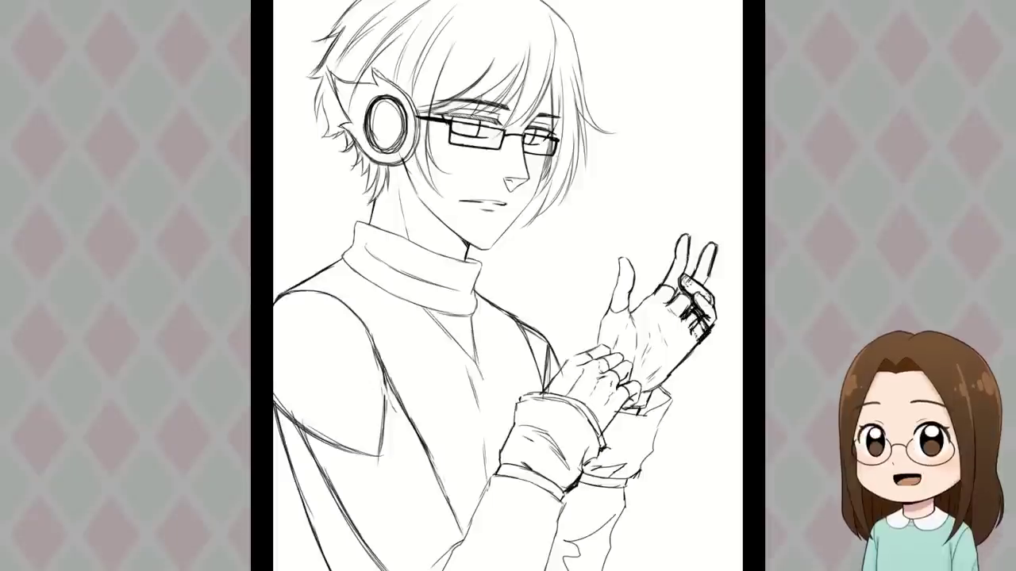
scroll(508, 285, up, 1)
key(End)
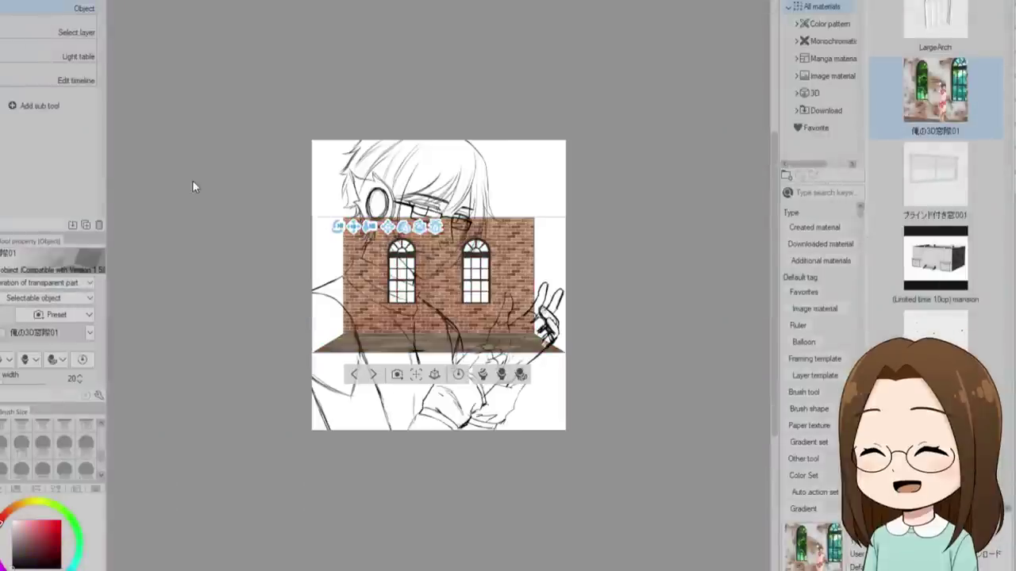
Angle and enlarge the brick wall 3D model so one arched window stands behind the hands
drag(192, 187, 433, 274)
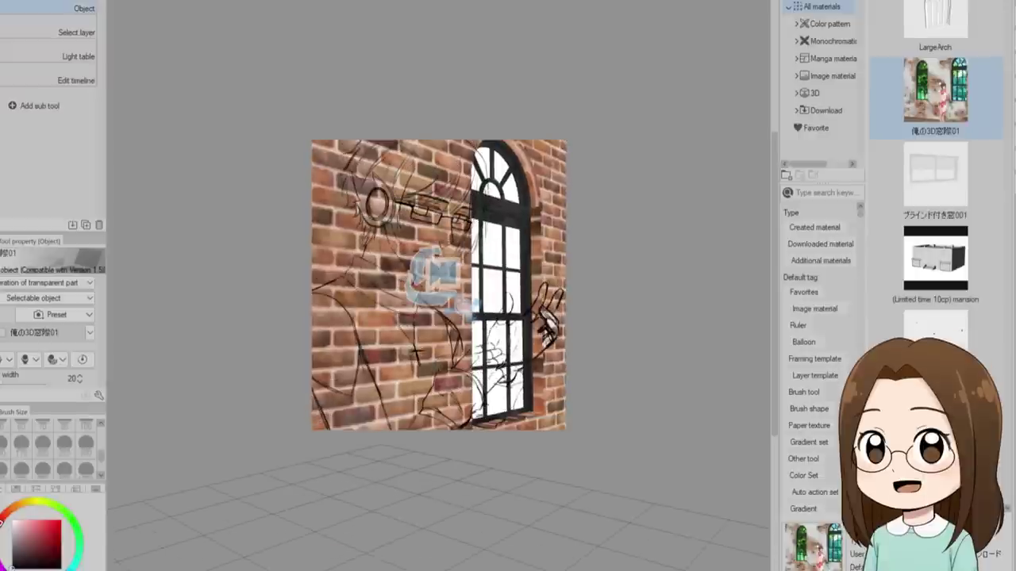
drag(168, 11, 533, 568)
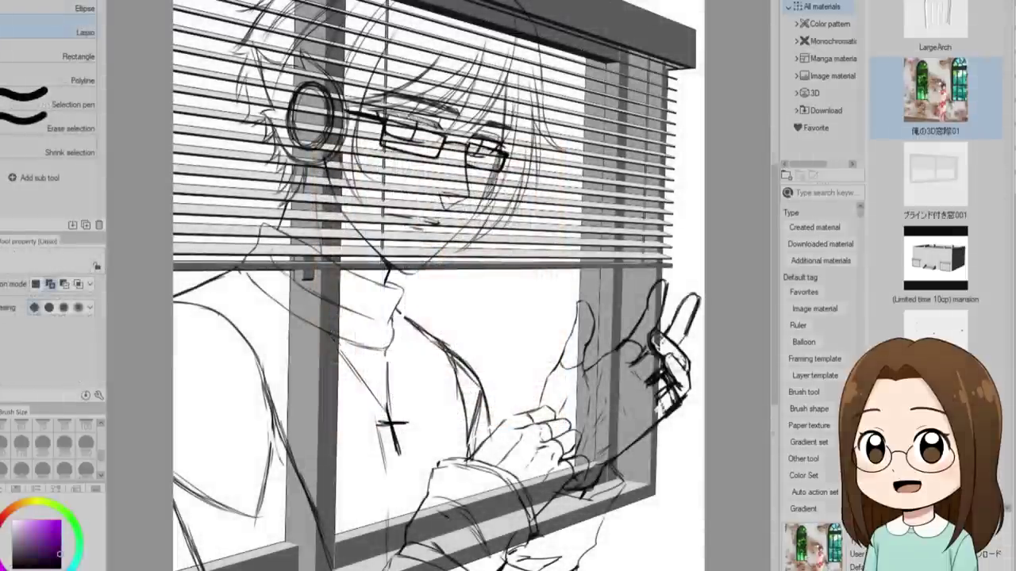
Select the 3D window with blinds, ブラインド付き窓001, for editing behind the character
key(o)
key(ctrl+minus)
key(ctrl+minus)
key(ctrl+minus)
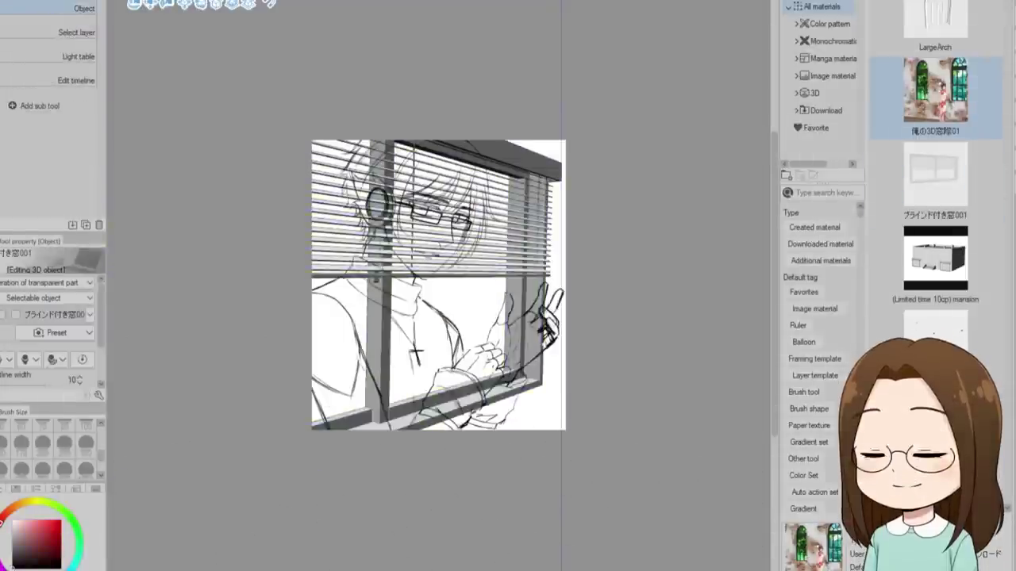
Replace the blinds window with the blue flower-of-life stained-glass image and distort it in perspective behind the character
key(ctrl+minus)
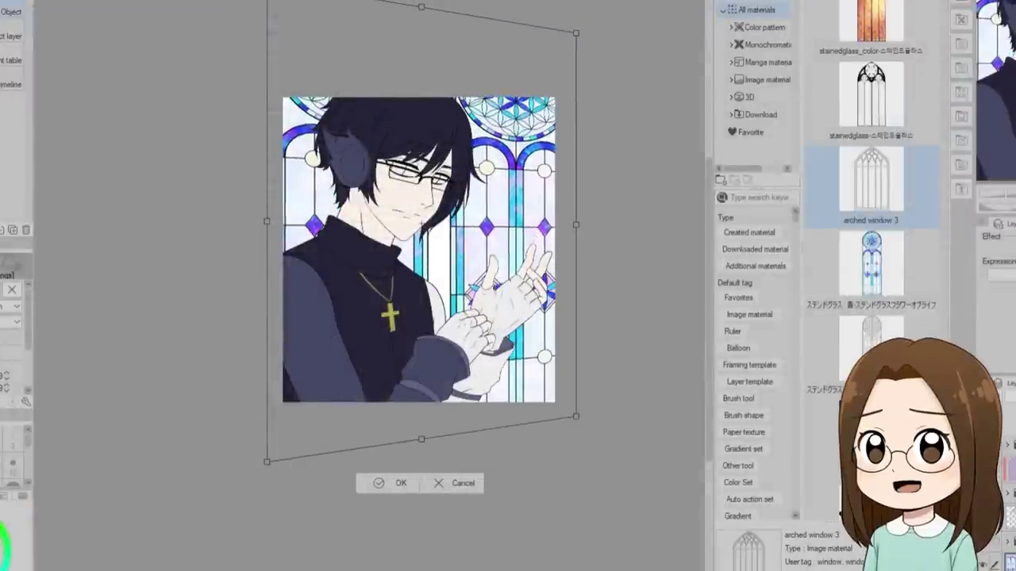
key(ctrl+minus)
key(ctrl+plus)
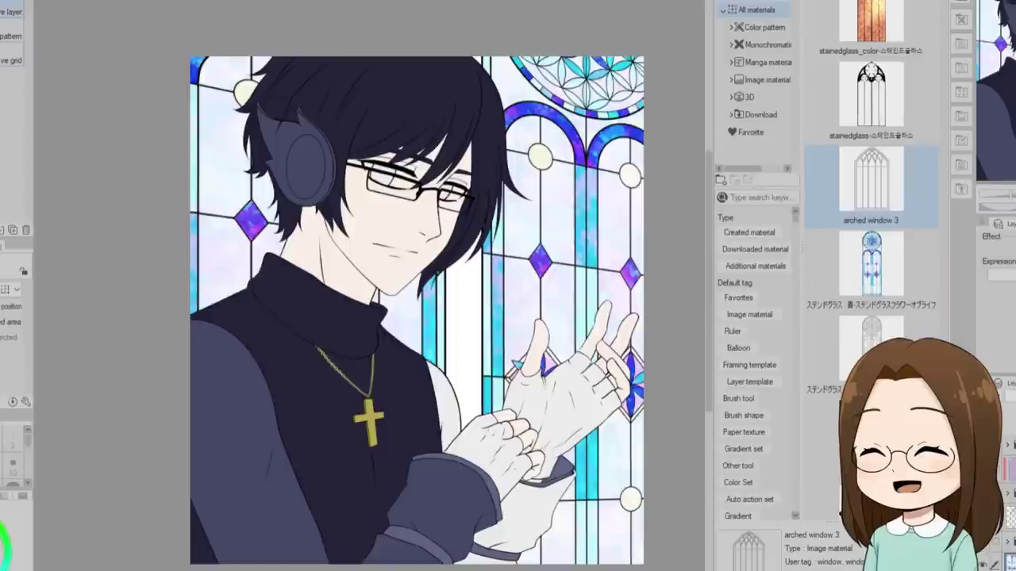
Fill the gap between the stained-glass windows with a grey wall and paint diagonal light beams across the headphones, collar, chest and hands
key(u)
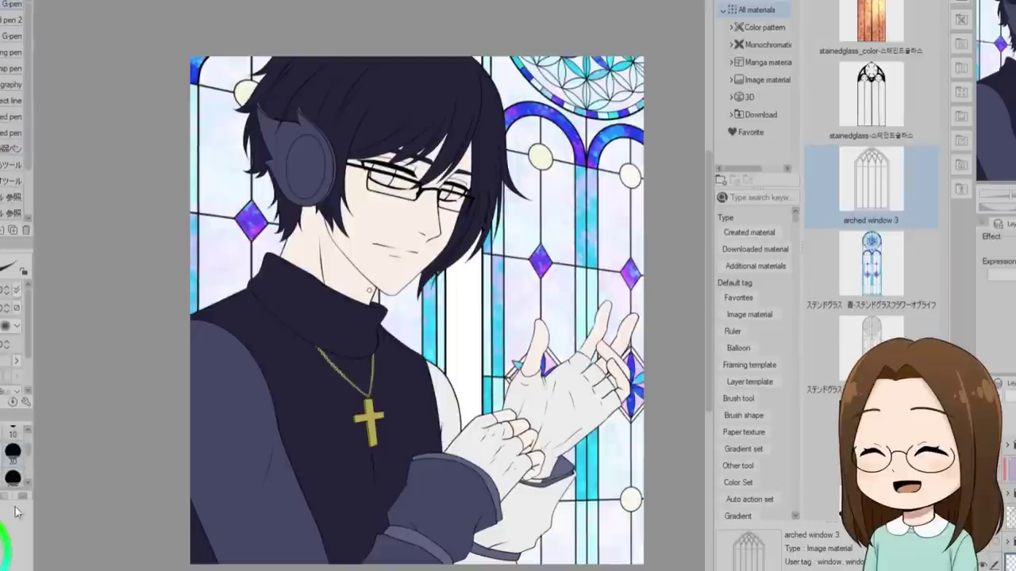
drag(449, 376, 449, 389)
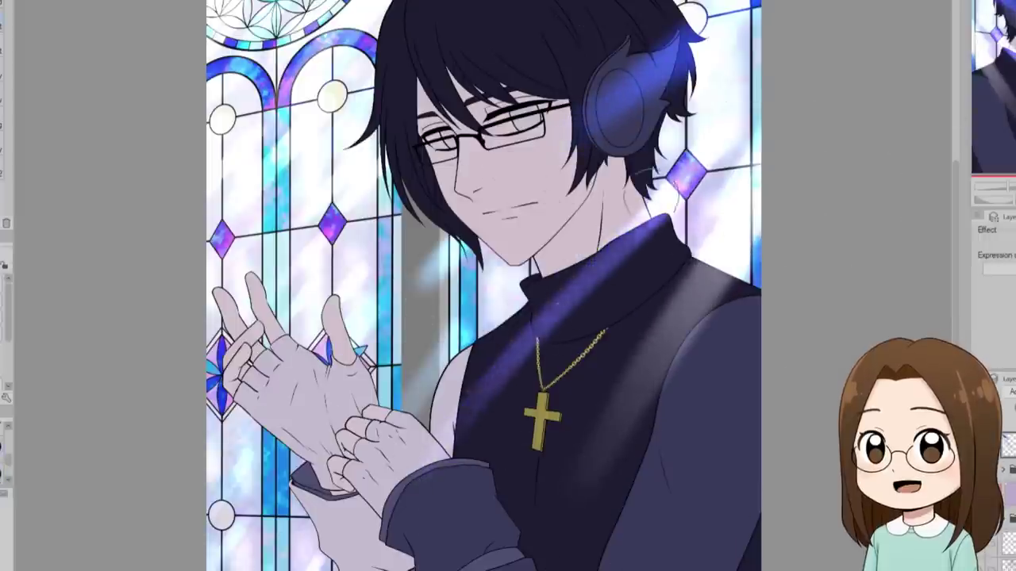
scroll(483, 317, up, 3)
scroll(484, 317, down, 3)
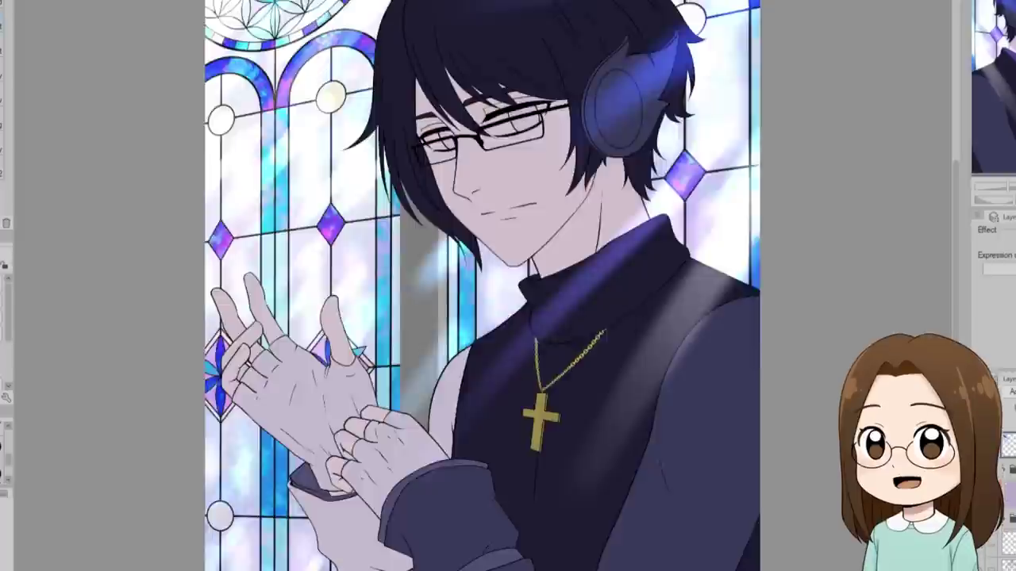
key(h)
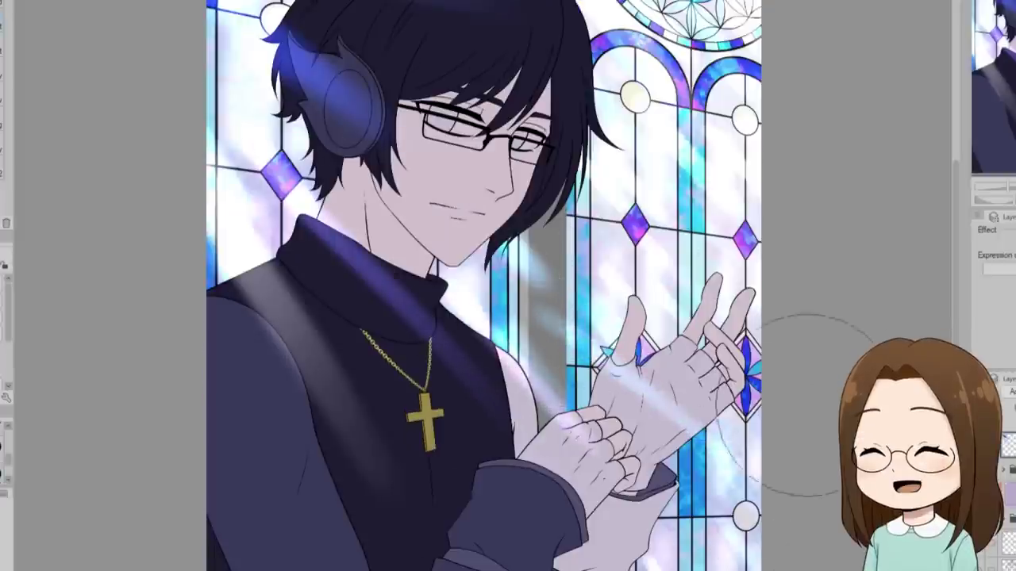
Tint the whole character purple and recolour the wall between the windows dark red
scroll(483, 286, down, 3)
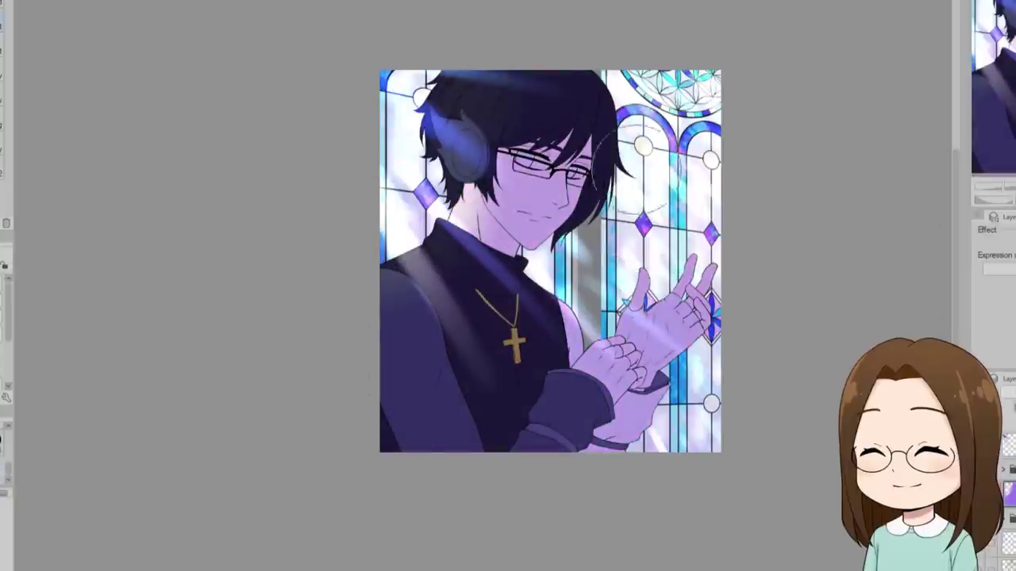
scroll(480, 229, up, 3)
key(h)
key(h)
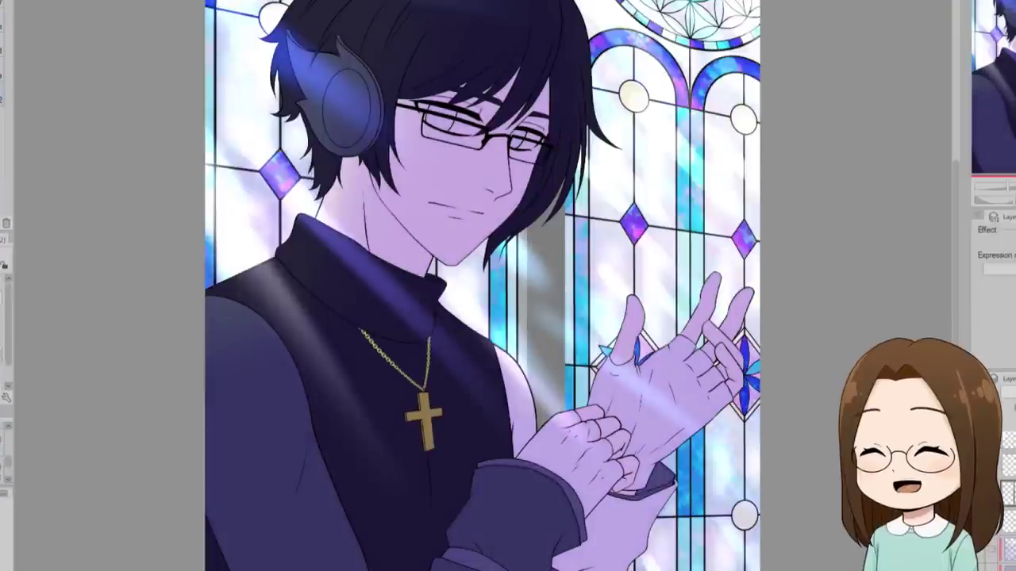
scroll(508, 397, down, 2)
scroll(508, 397, up, 2)
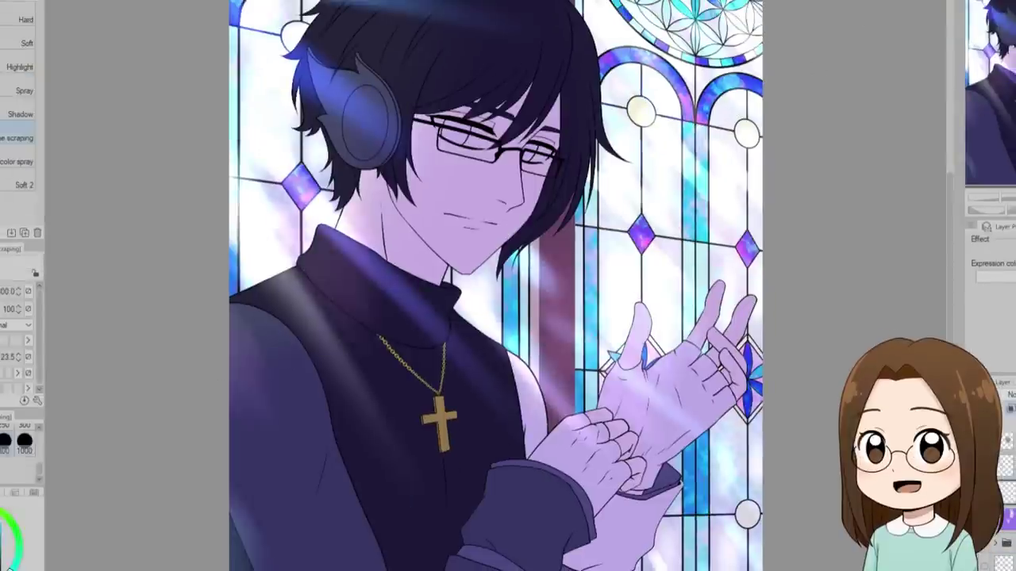
Airbrush a blue-violet glow and rim light onto the back hair around the headphones and onto the collar
scroll(214, 103, up, 3)
click(24, 43)
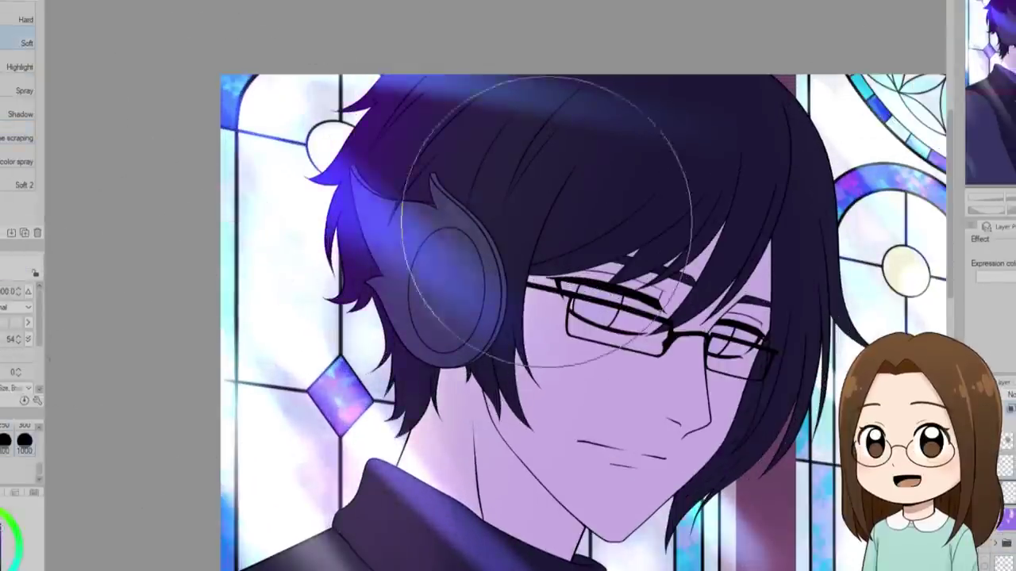
key(h)
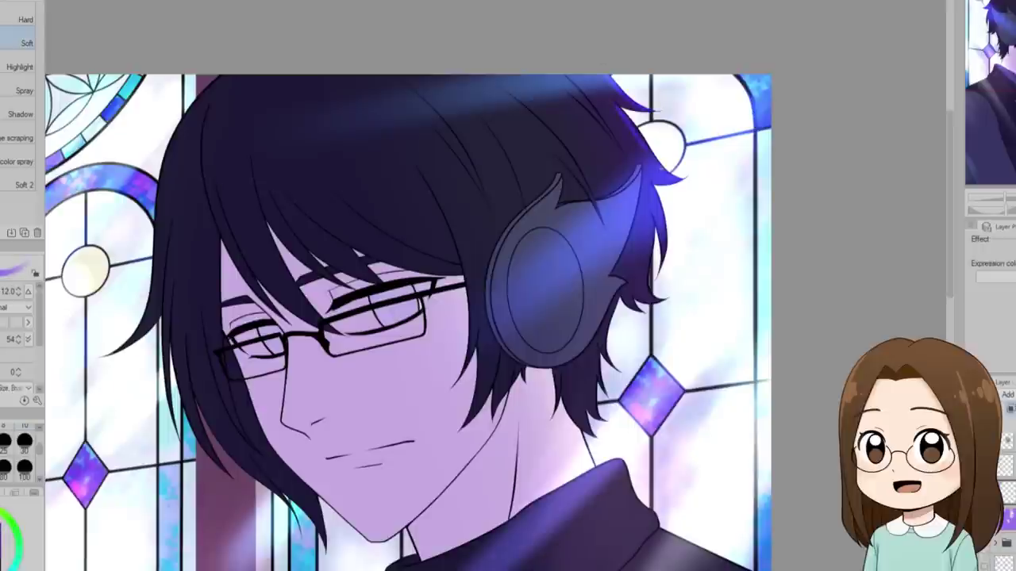
key(bracketright)
key(bracketright)
key(bracketright)
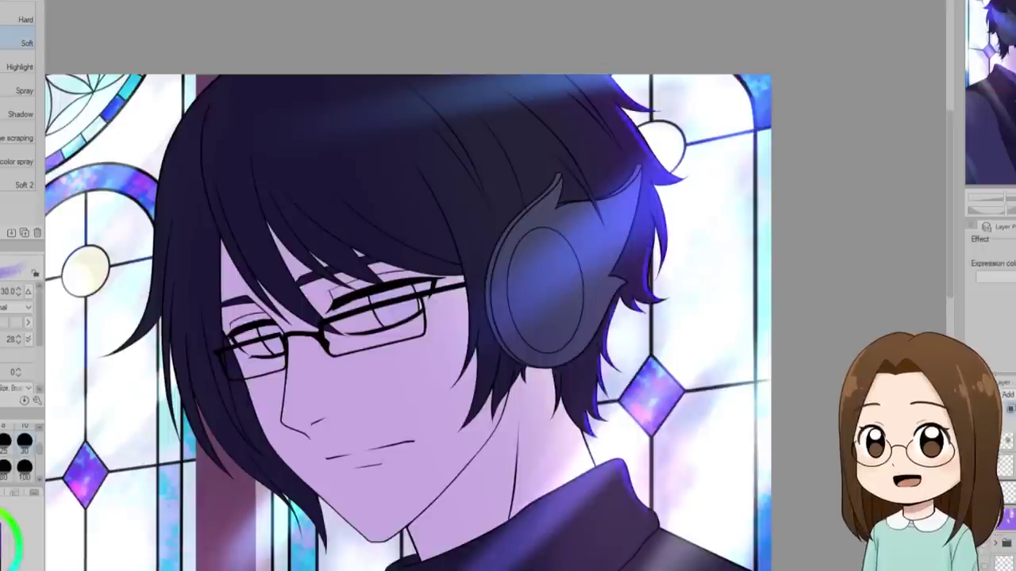
scroll(715, 477, down, 2)
scroll(761, 496, down, 1)
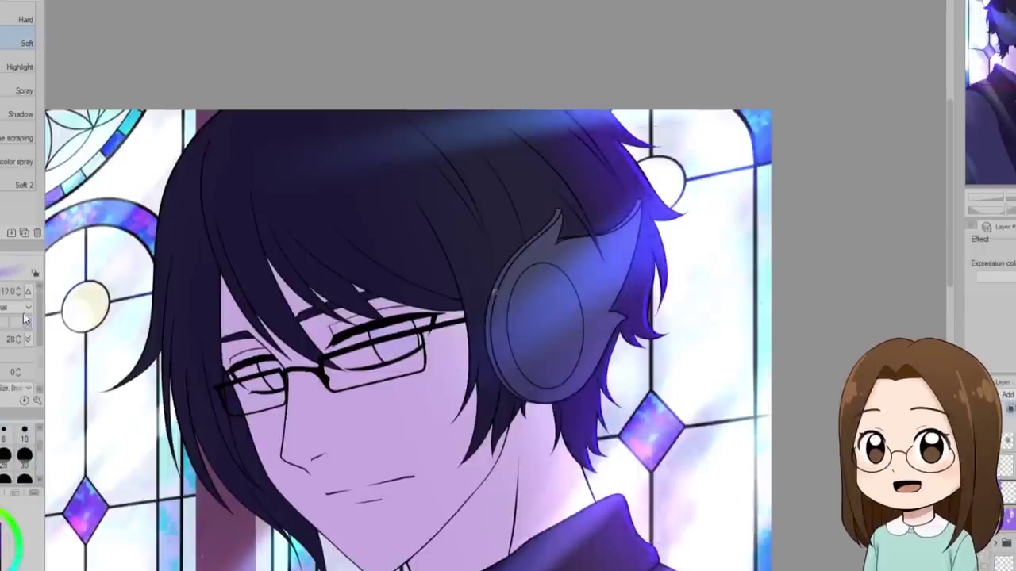
Paint thin blue highlights along the hair strands above the headphones
key(h)
key(Delete)
key(Delete)
scroll(760, 496, up, 2)
key(bracketright)
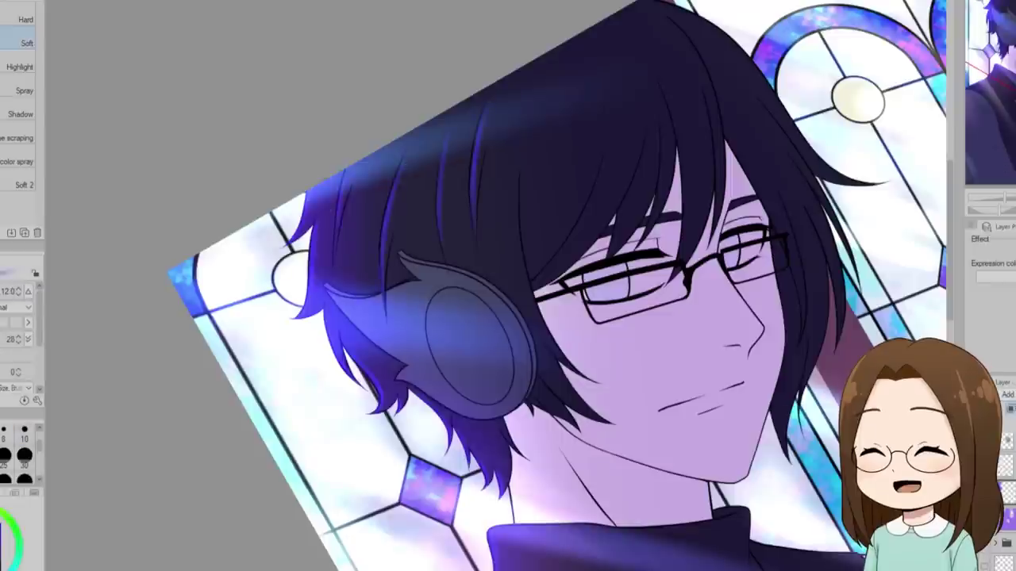
Paint a teal rim light along the outer edge of the front hair facing the stained glass
key(h)
key(Home)
scroll(508, 317, down, 1)
scroll(124, 432, up, 1)
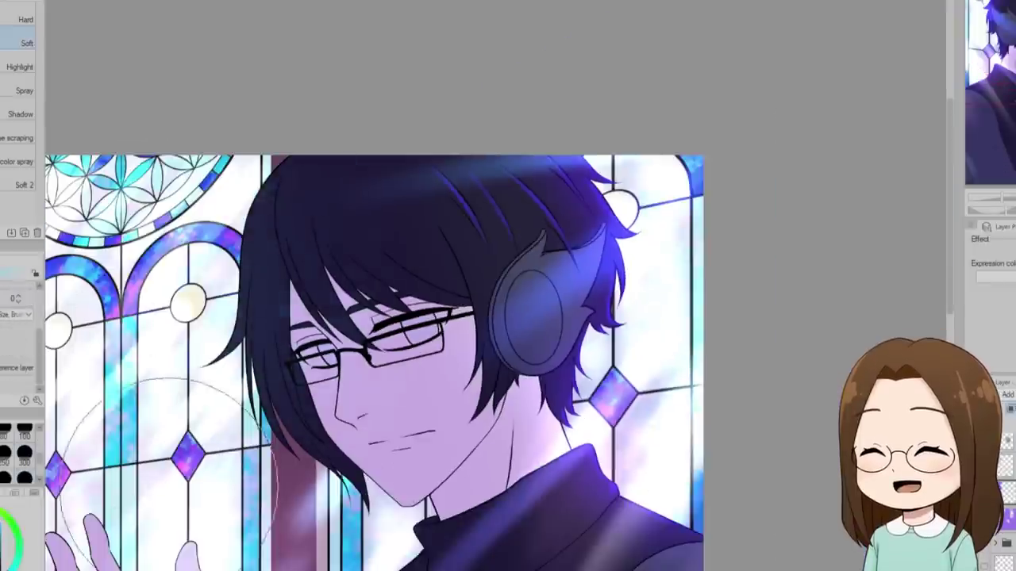
scroll(124, 432, up, 1)
key(h)
drag(644, 195, 682, 345)
key(h)
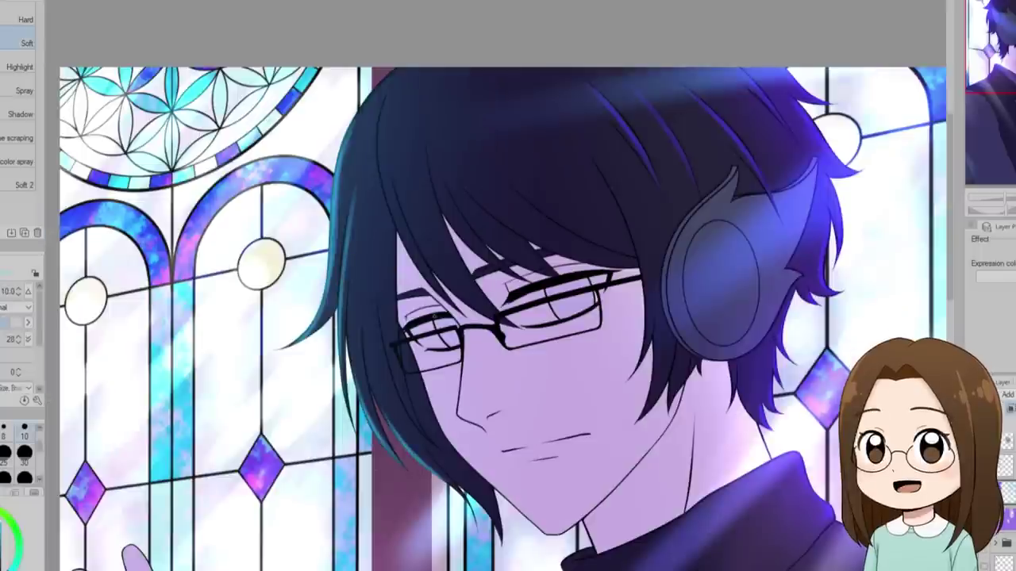
Paint soft pale highlights along the raised hand's thumb, fingers, knuckles and palm edge
scroll(500, 317, down, 3)
scroll(339, 363, up, 4)
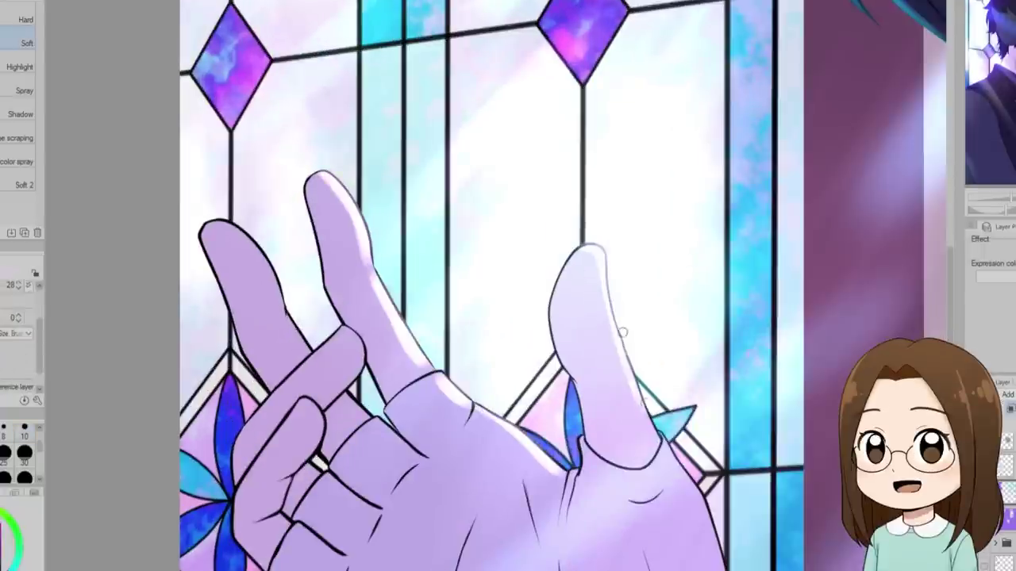
scroll(608, 264, down, 2)
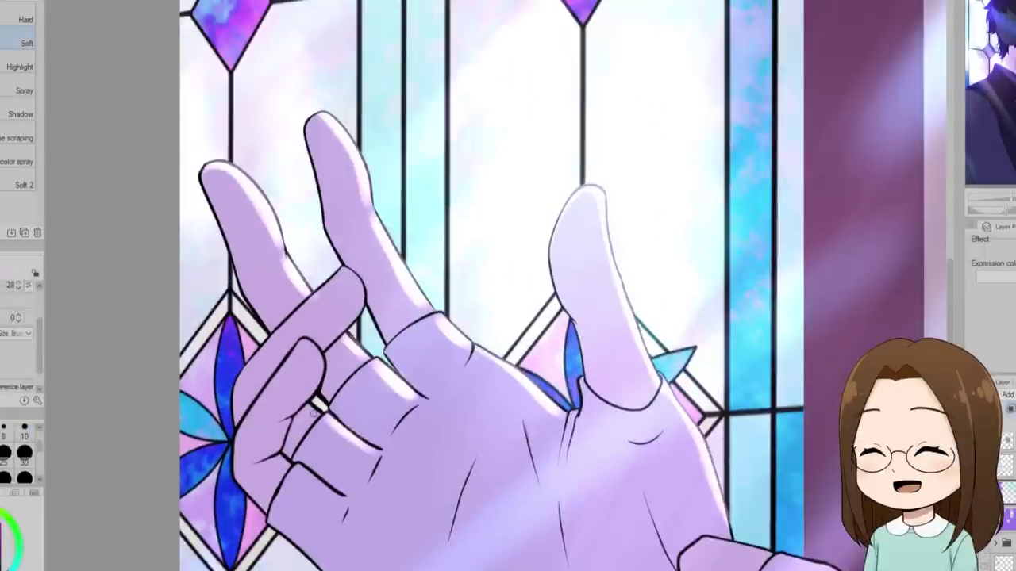
key(h)
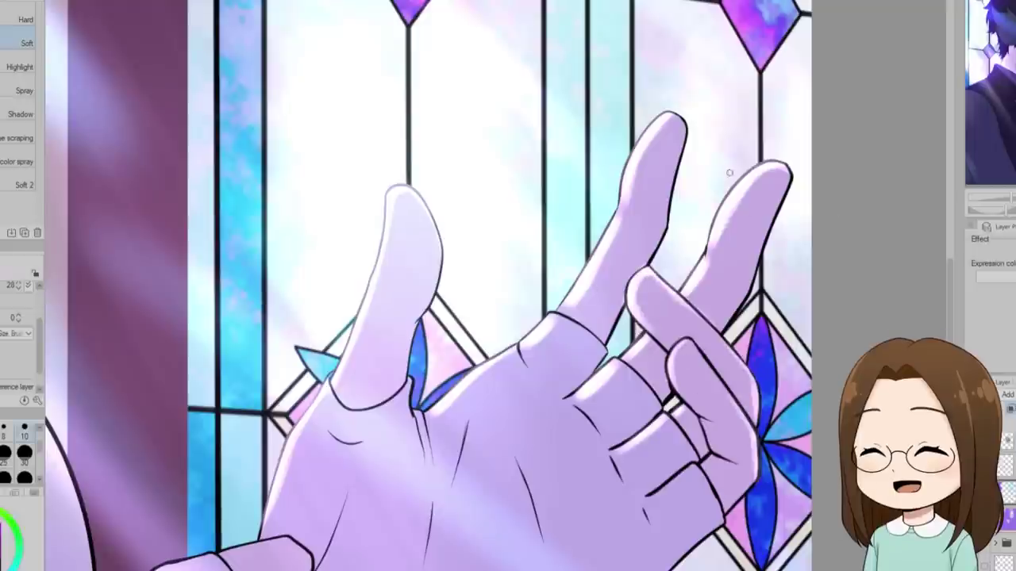
key(p)
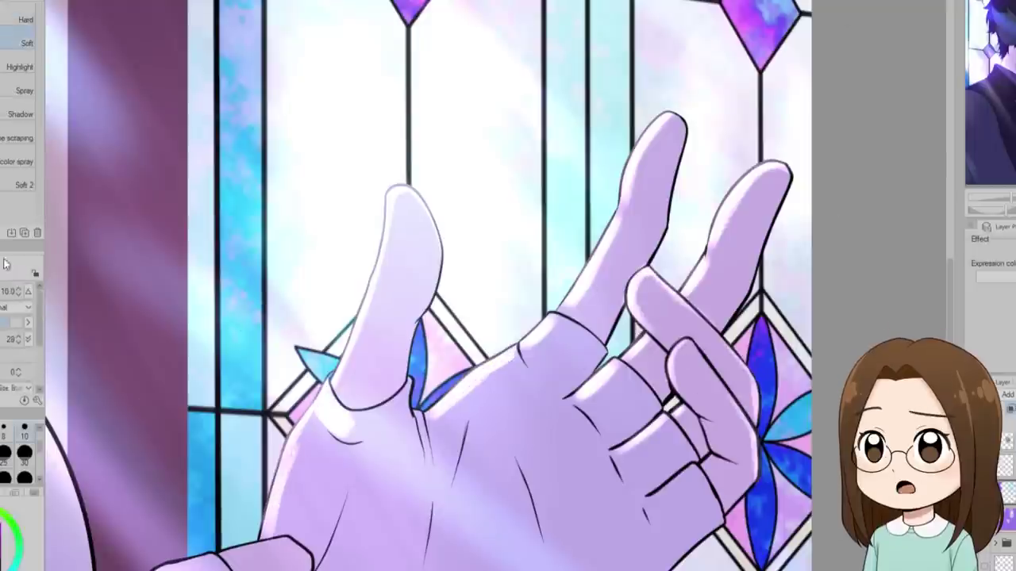
key(b)
Add soft pale highlights to the raised palm's crease and the lower hand's knuckles and curled fingers
scroll(482, 267, down, 3)
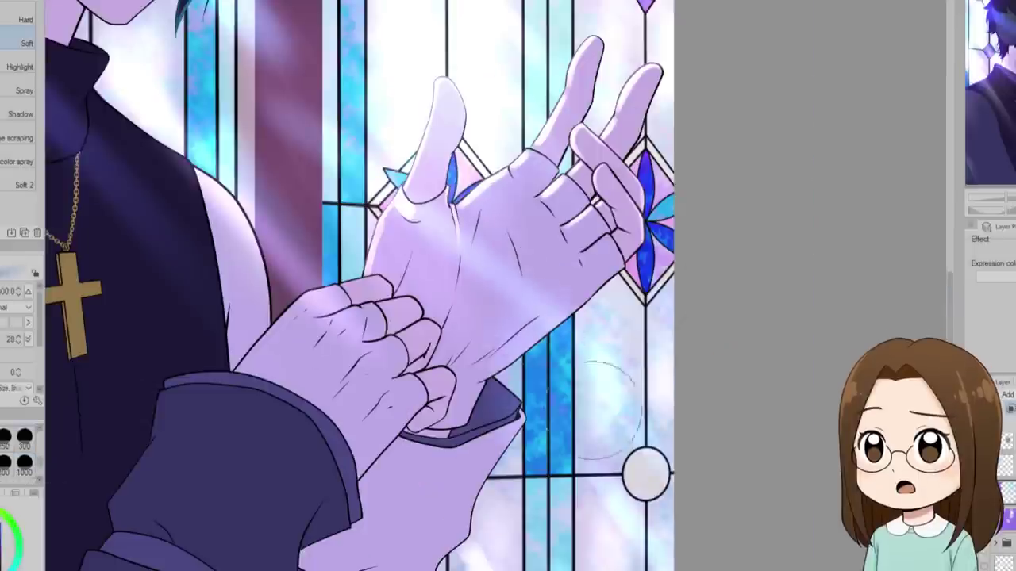
scroll(618, 308, down, 2)
scroll(607, 381, up, 4)
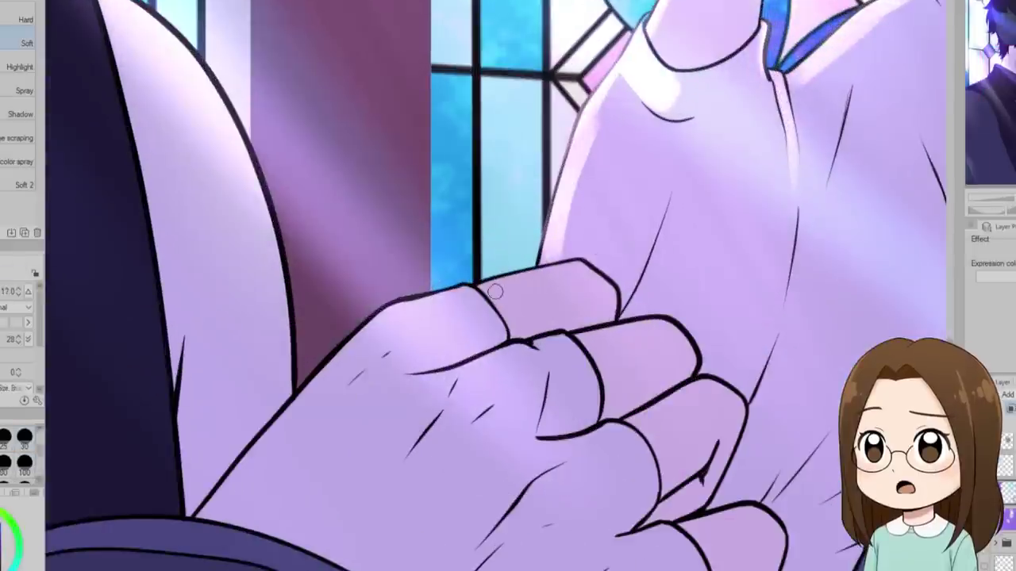
drag(411, 377, 666, 325)
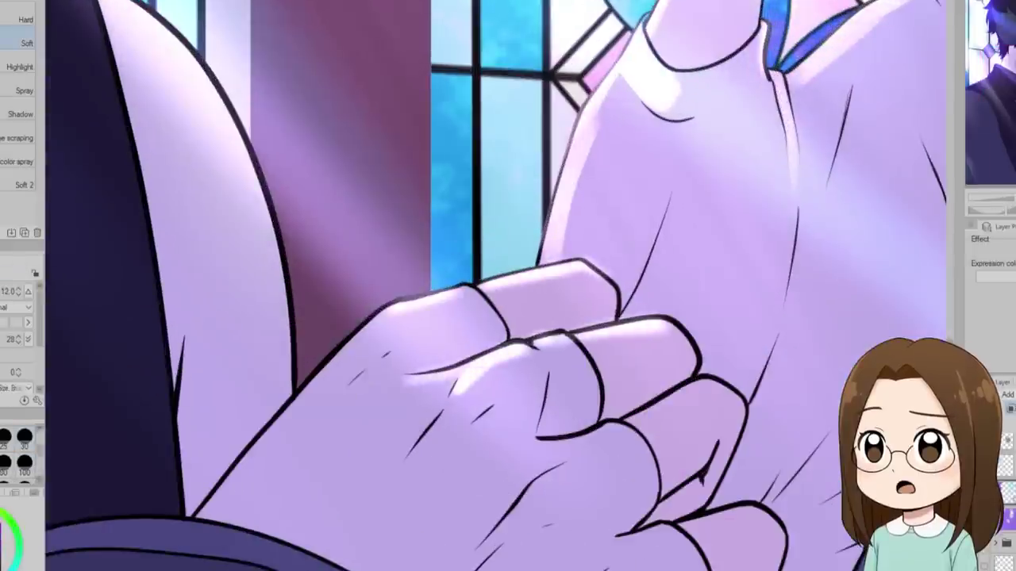
scroll(665, 438, down, 4)
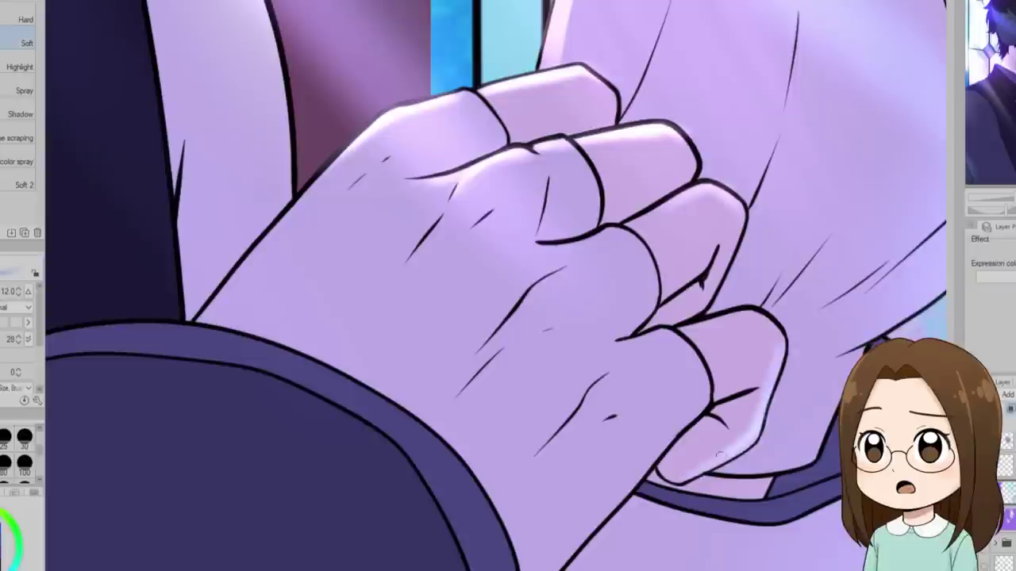
scroll(665, 439, down, 1)
scroll(665, 438, down, 4)
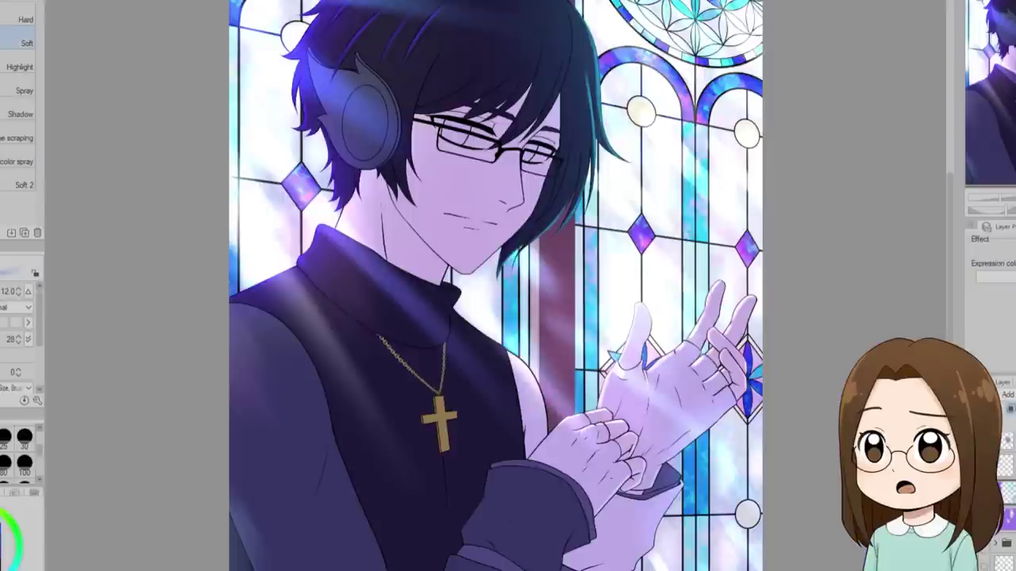
Shade the neck beneath the jaw and airbrush soft purple shadows around the eyes behind the glasses
scroll(420, 370, up, 3)
key(n)
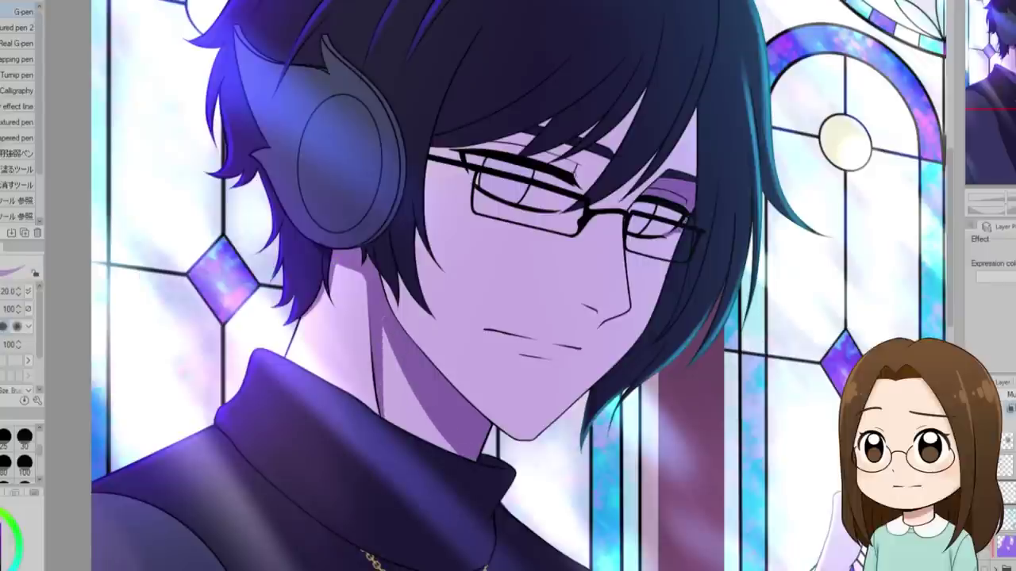
key(b)
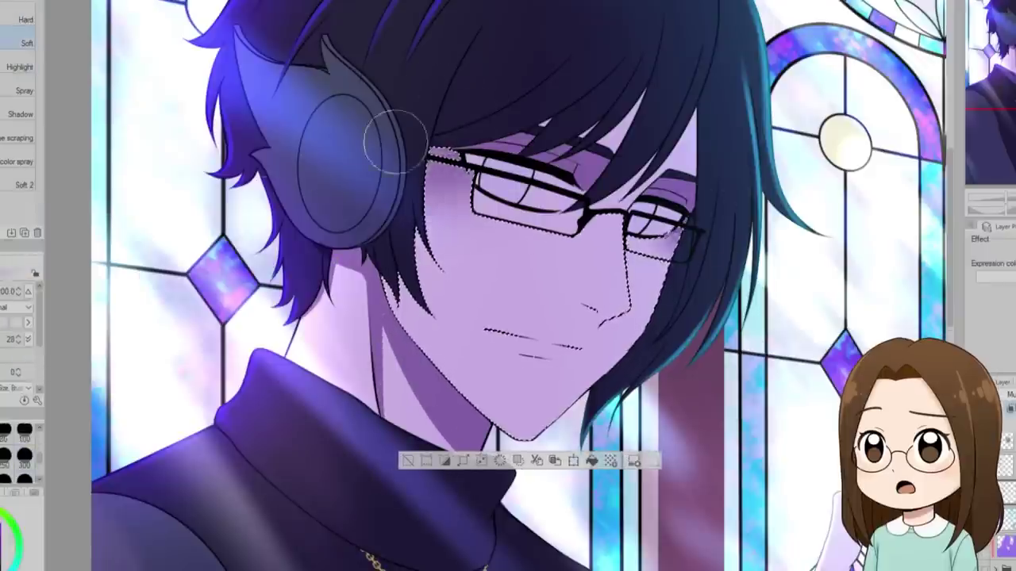
key(ctrl+d)
Paint purple shadows under the nose and along the upper lip with the G-pen
key(p)
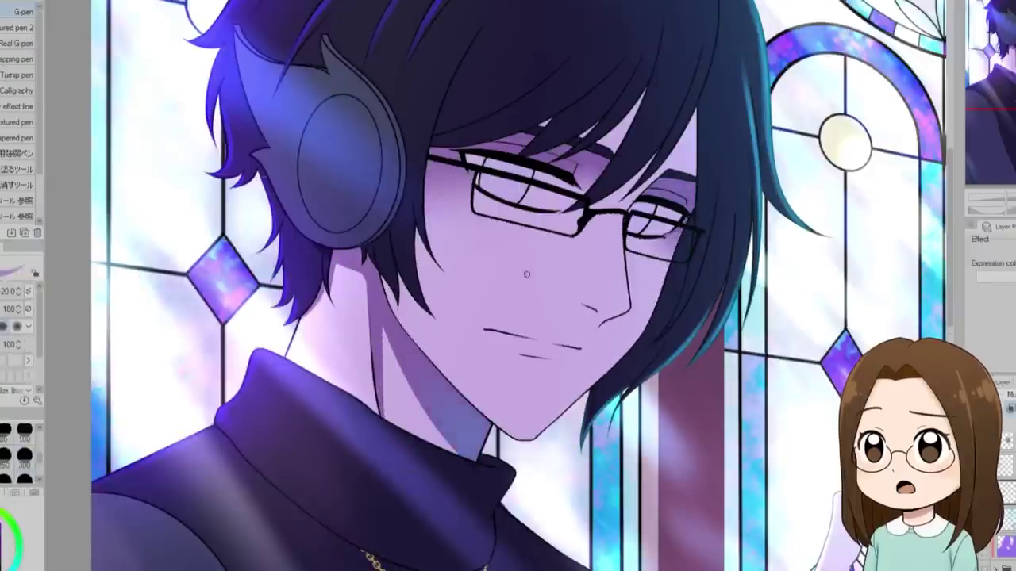
scroll(497, 296, up, 3)
drag(484, 330, 579, 348)
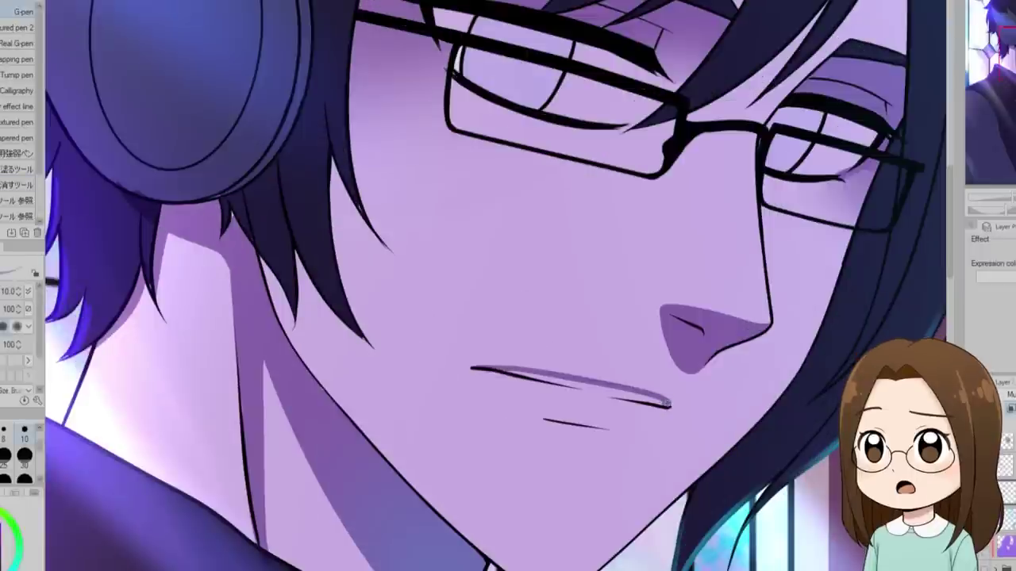
Shade and blend the lower hand's curled fingers and the inner edge of the raised thumb
key(g)
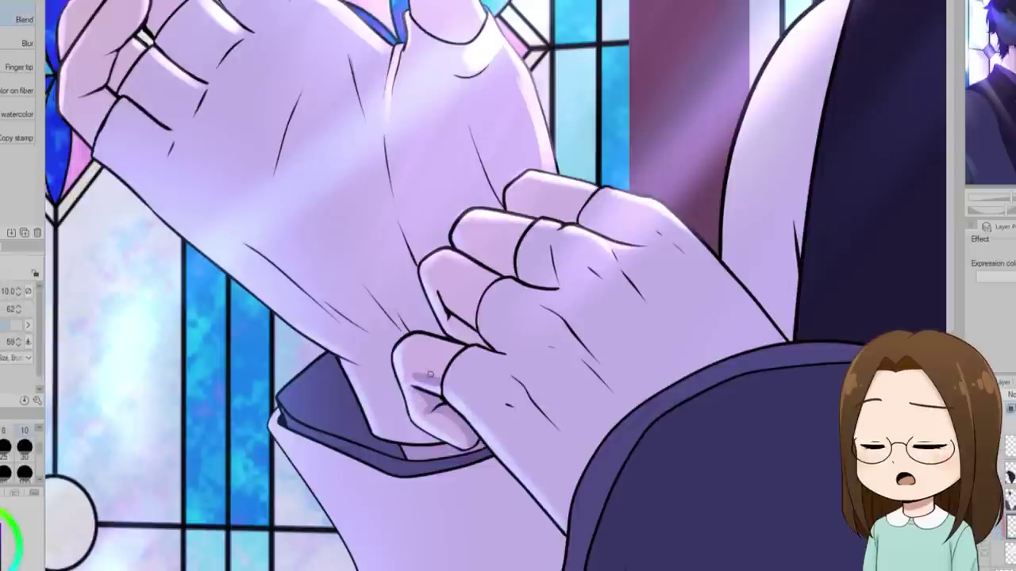
drag(445, 318, 561, 213)
key(j)
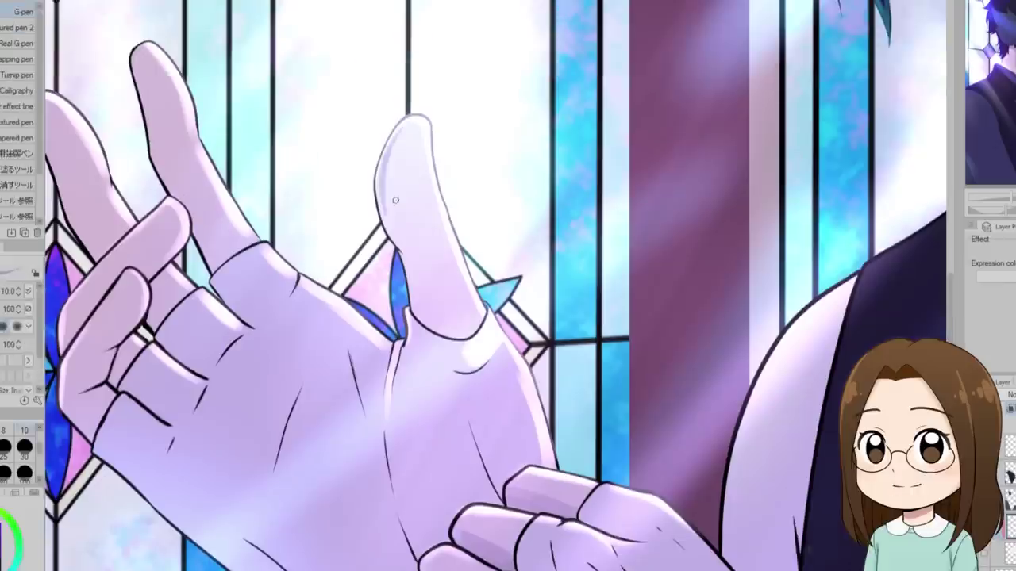
mouse_move(401, 151)
mouse_down()
mouse_move(414, 294)
mouse_move(388, 234)
mouse_up()
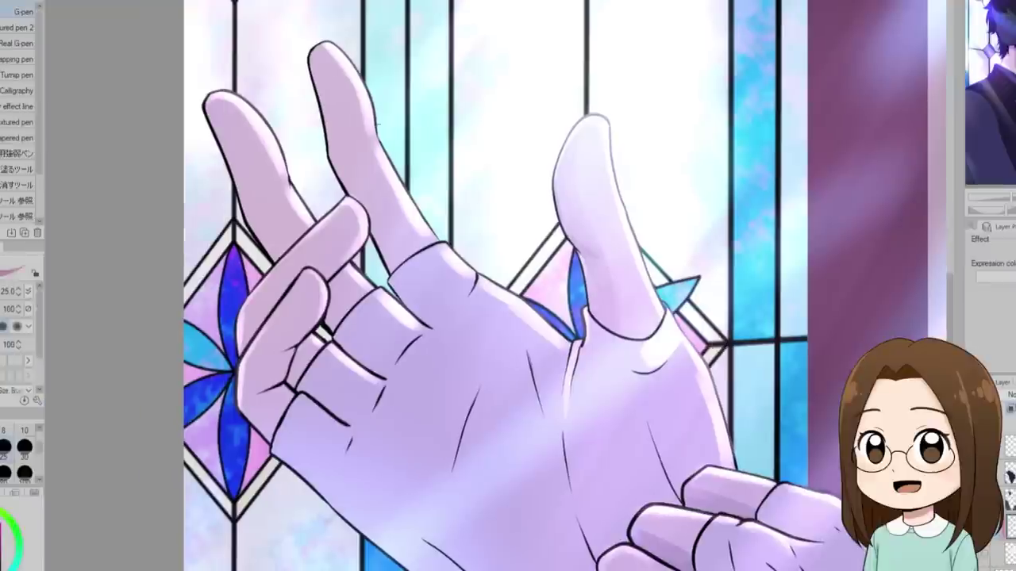
Shade and blend the raised hand's extended finger joints and the creases of its curled fingers
key(b)
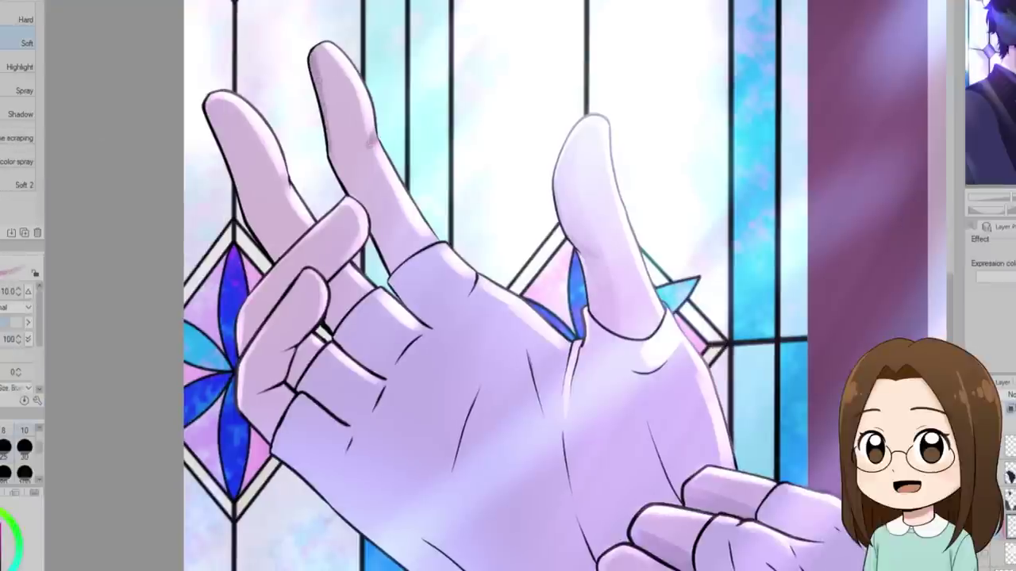
key(p)
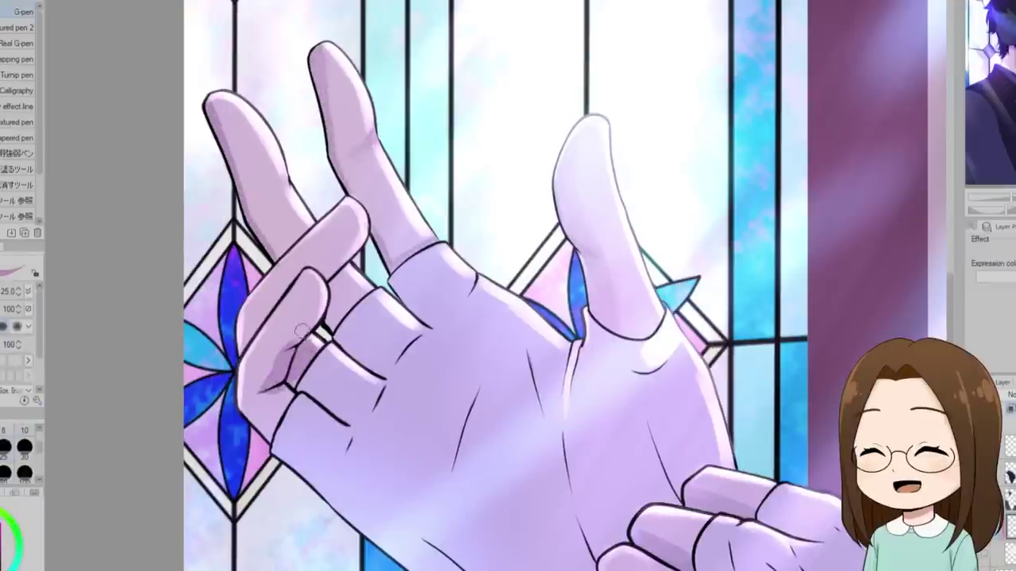
key(j)
key(b)
key(j)
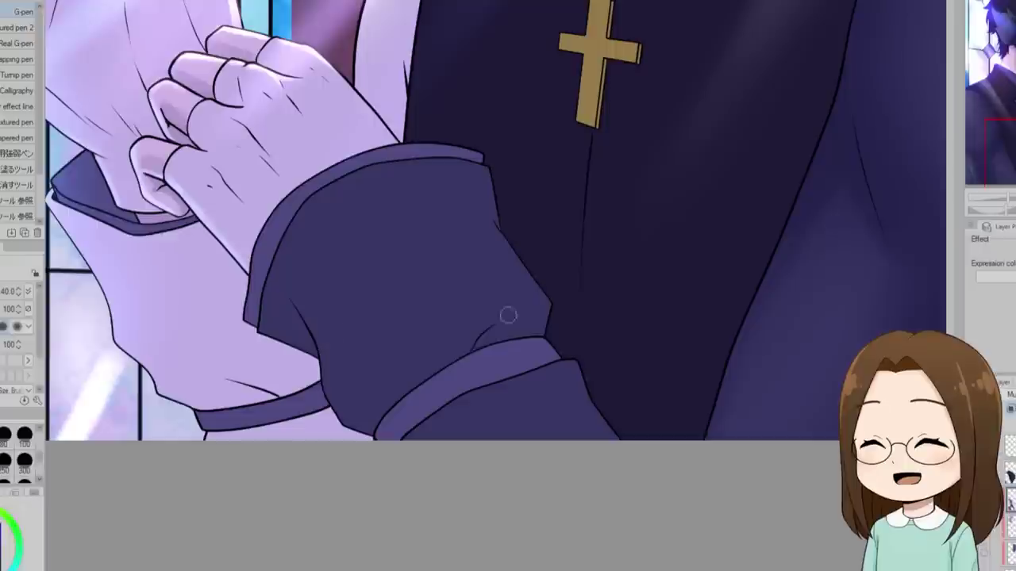
Paint dark fold shadows on the lower hand's sleeve cuff with the G-pen and blend them into the fabric
drag(547, 305, 503, 318)
drag(429, 238, 373, 429)
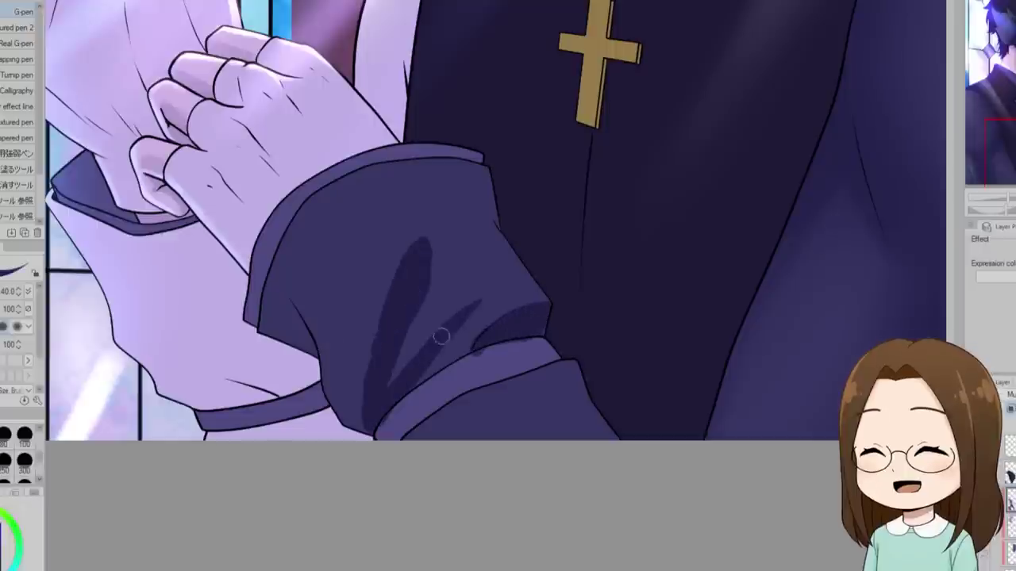
drag(413, 196, 325, 261)
key(j)
mouse_move(360, 211)
mouse_down()
mouse_move(397, 310)
mouse_move(389, 321)
mouse_up()
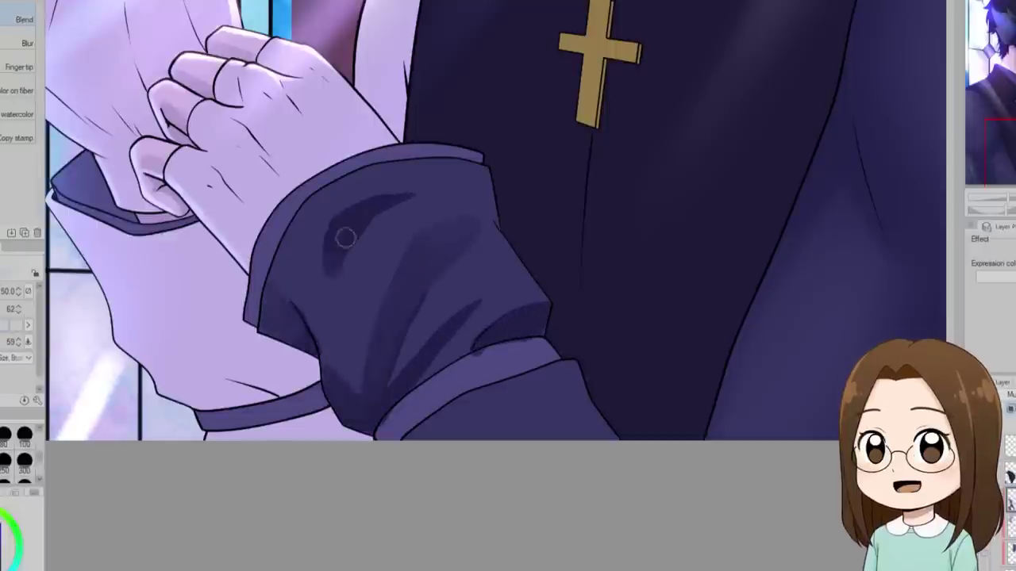
mouse_move(513, 292)
mouse_down()
mouse_move(469, 206)
mouse_move(286, 280)
mouse_up()
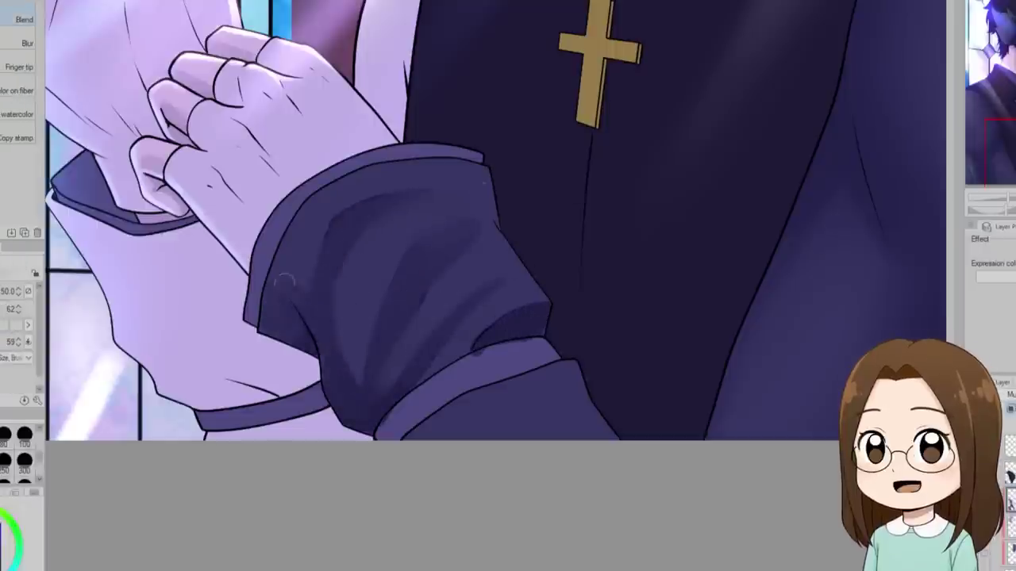
Airbrush soft shadows over the cuff and the forearm sleeve beneath it
key(b)
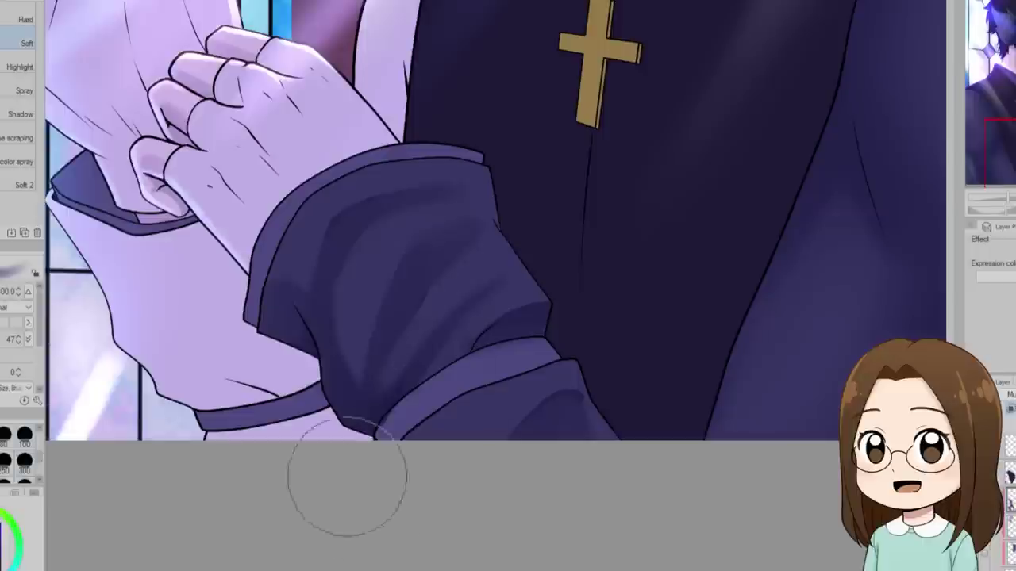
drag(344, 477, 450, 504)
key(bracketleft)
key(bracketleft)
mouse_move(444, 171)
mouse_down()
mouse_move(334, 238)
mouse_move(469, 279)
mouse_move(582, 403)
mouse_up()
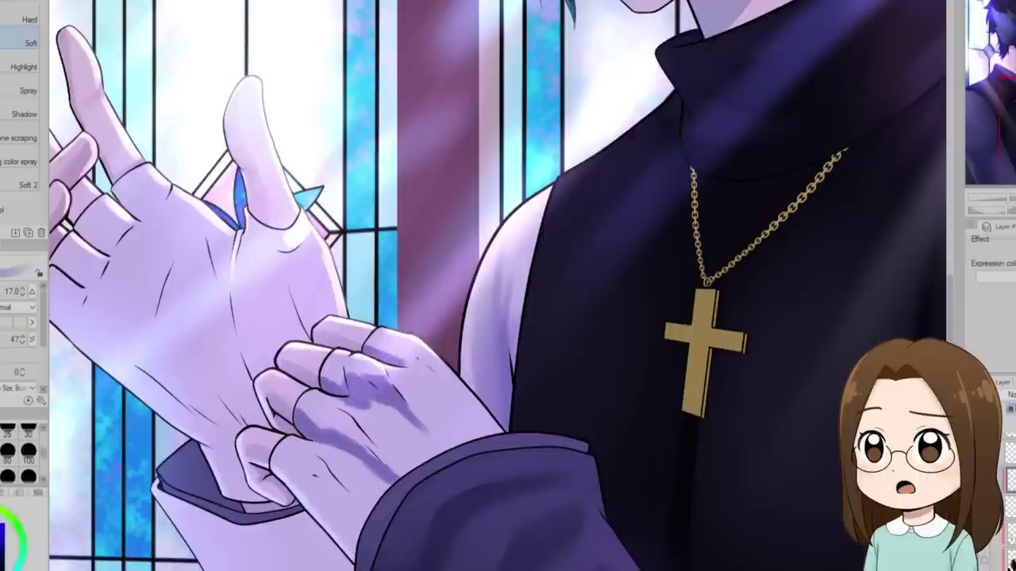
Shade the knuckles and back of the lower hand in purple and blend the shadows smoothly
drag(285, 469, 337, 494)
key(b)
mouse_move(397, 380)
mouse_down()
mouse_move(349, 468)
mouse_move(397, 440)
mouse_up()
drag(436, 404, 340, 465)
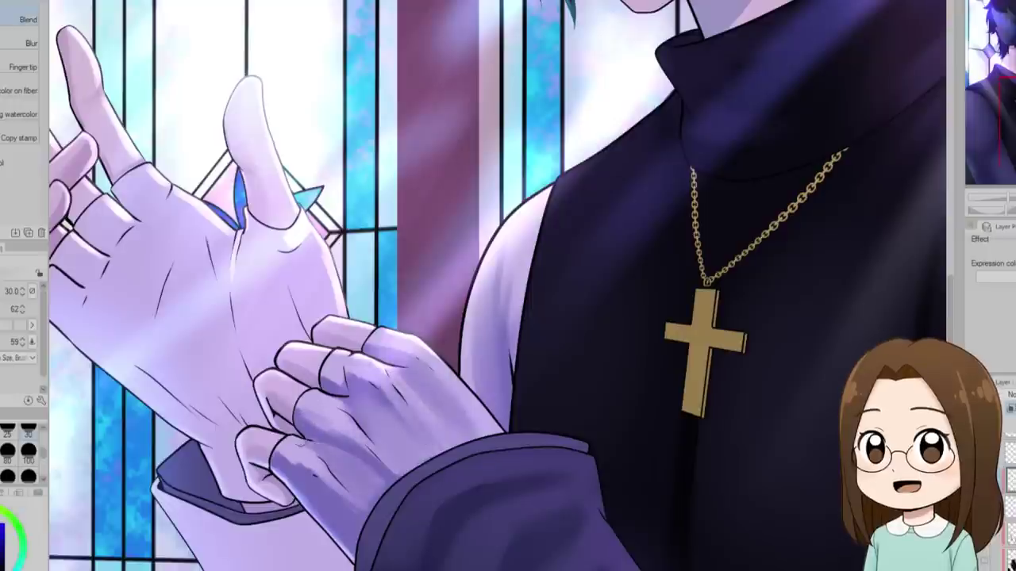
Select the raised hand's palm and airbrush shadows along its outer edge, finger bases and wrist creases
key(w)
click(174, 302)
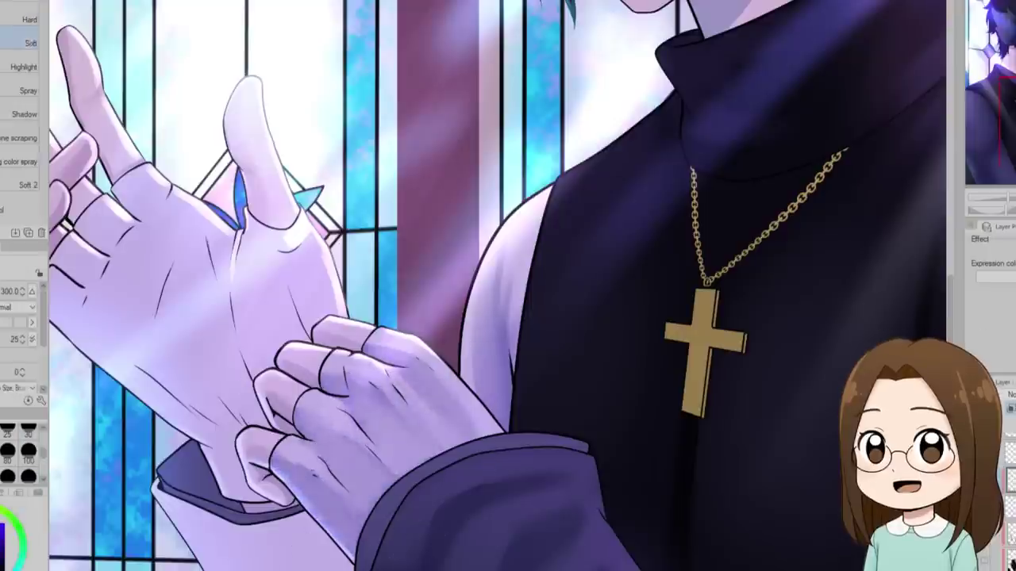
scroll(508, 286, up, 2)
key(b)
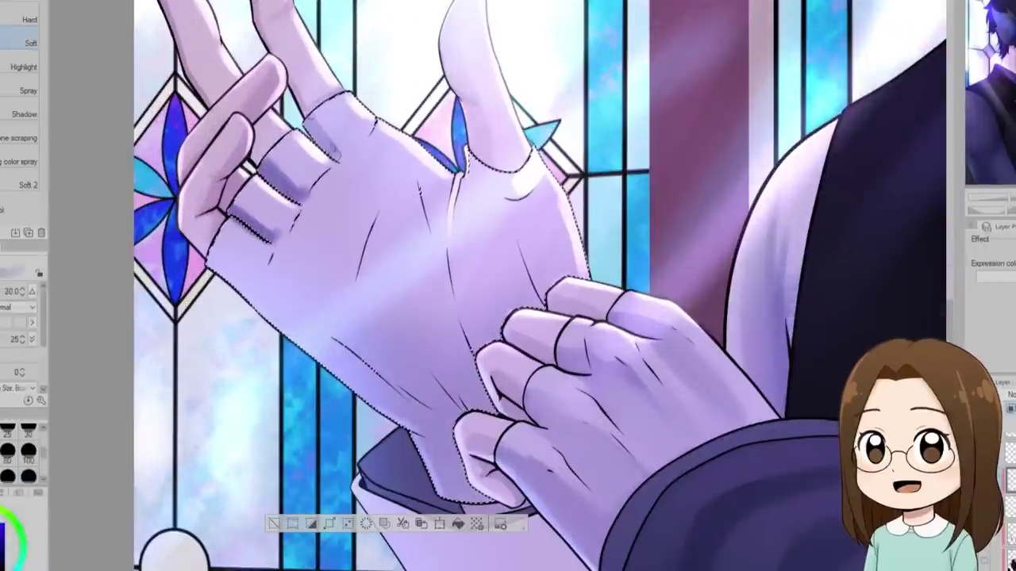
click(17, 429)
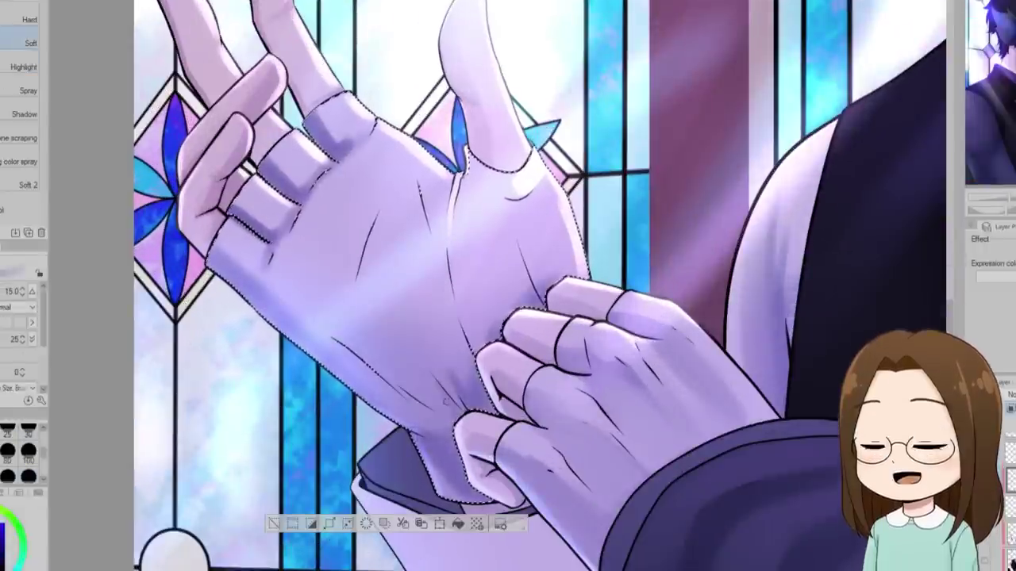
drag(413, 270, 422, 322)
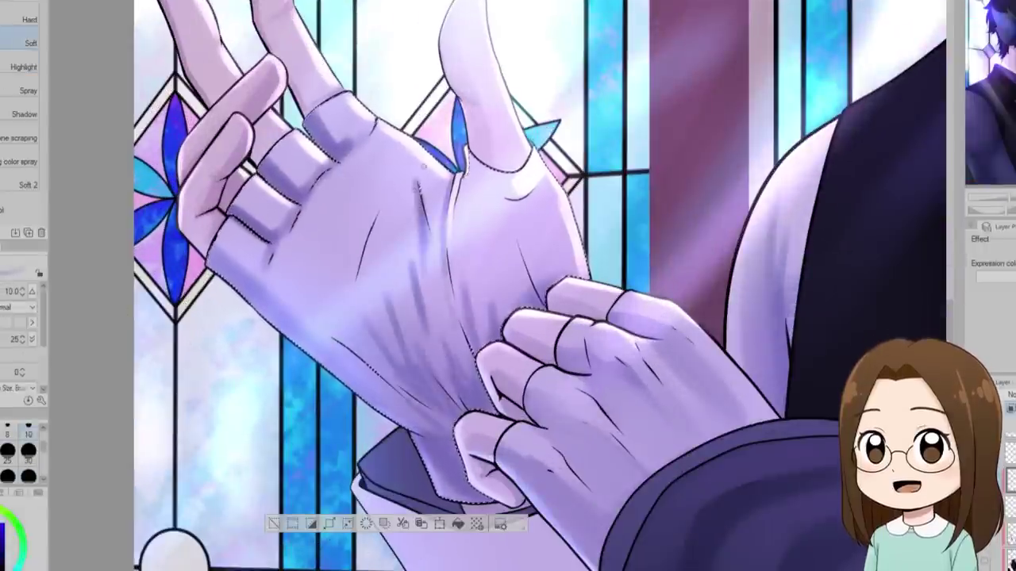
Blend the palm's crease shadows and add soft shading around the base of the thumb
key(j)
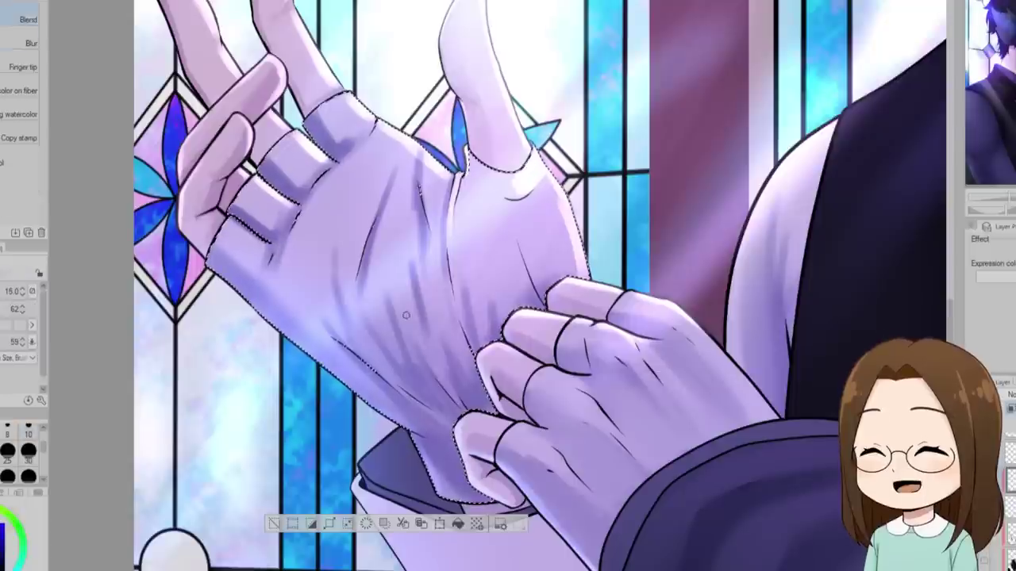
drag(407, 212, 445, 196)
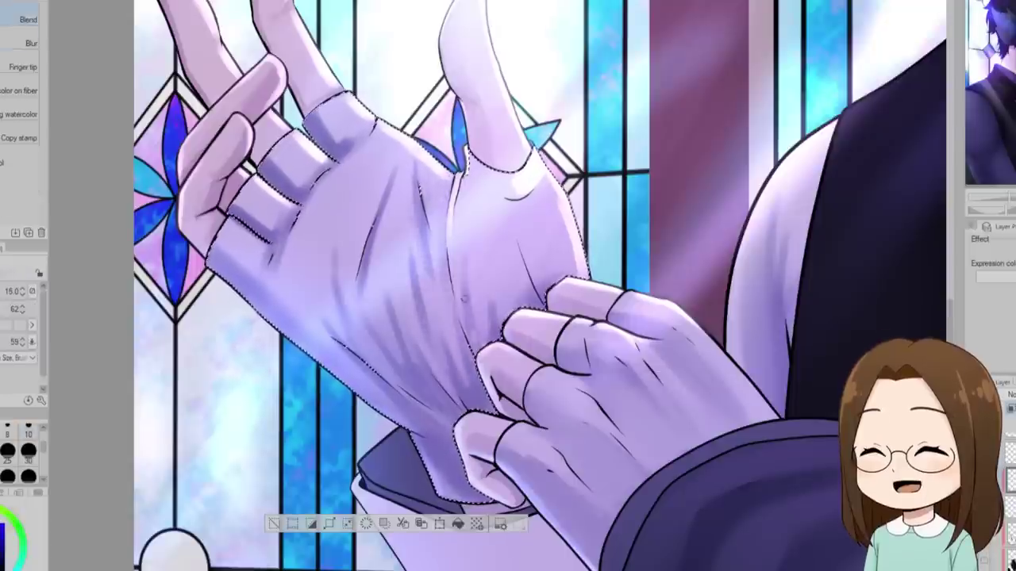
key(b)
key(j)
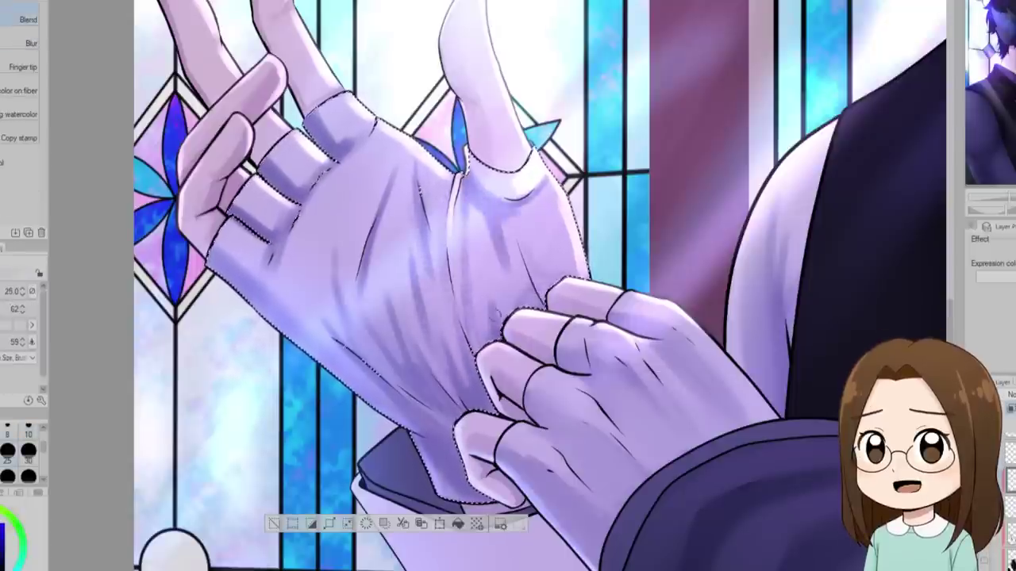
drag(404, 224, 337, 249)
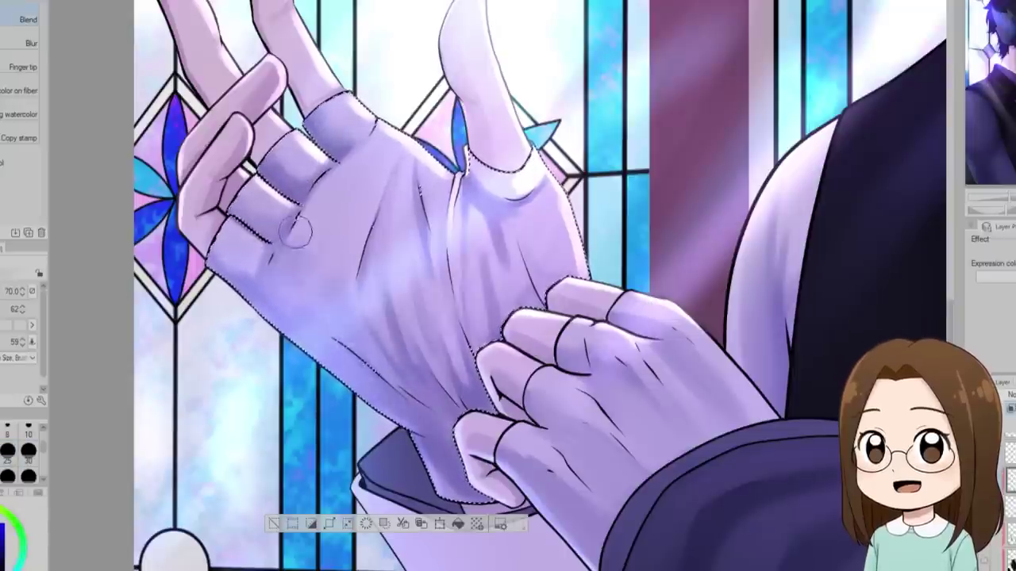
Airbrush broad, soft shadow over the selected palm with a larger brush, up to size 300
key(b)
drag(409, 321, 446, 321)
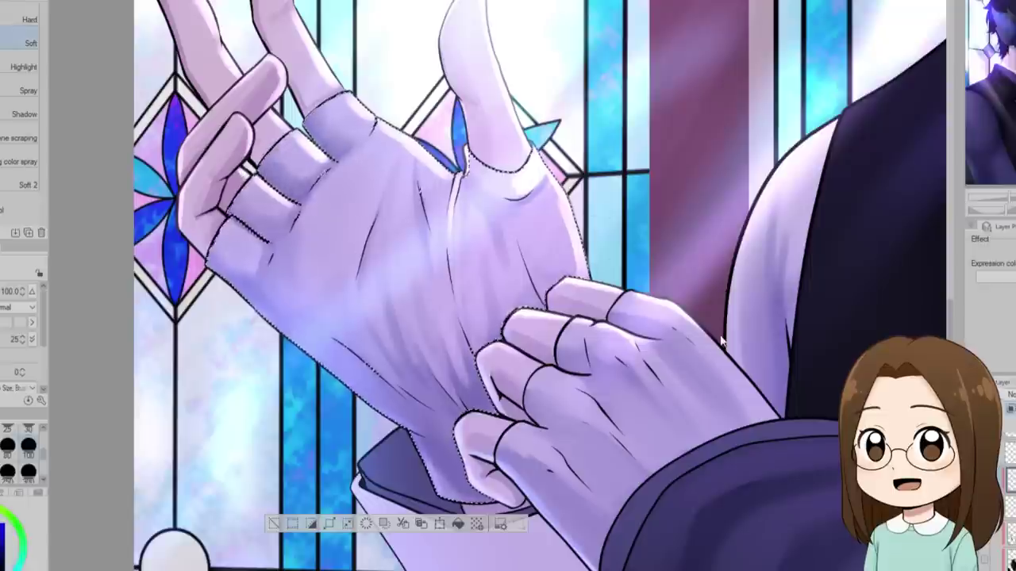
drag(462, 402, 516, 403)
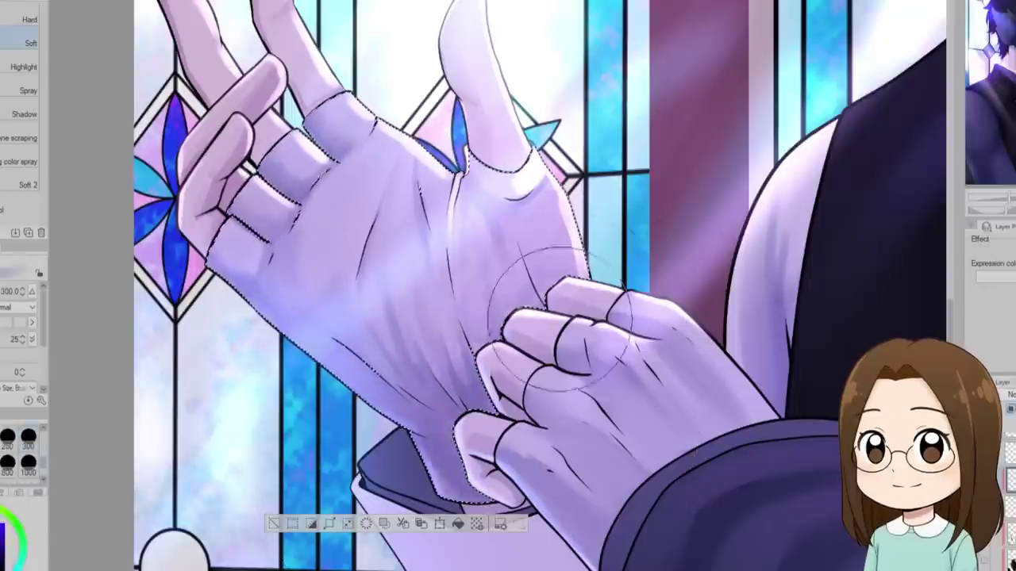
drag(560, 318, 374, 295)
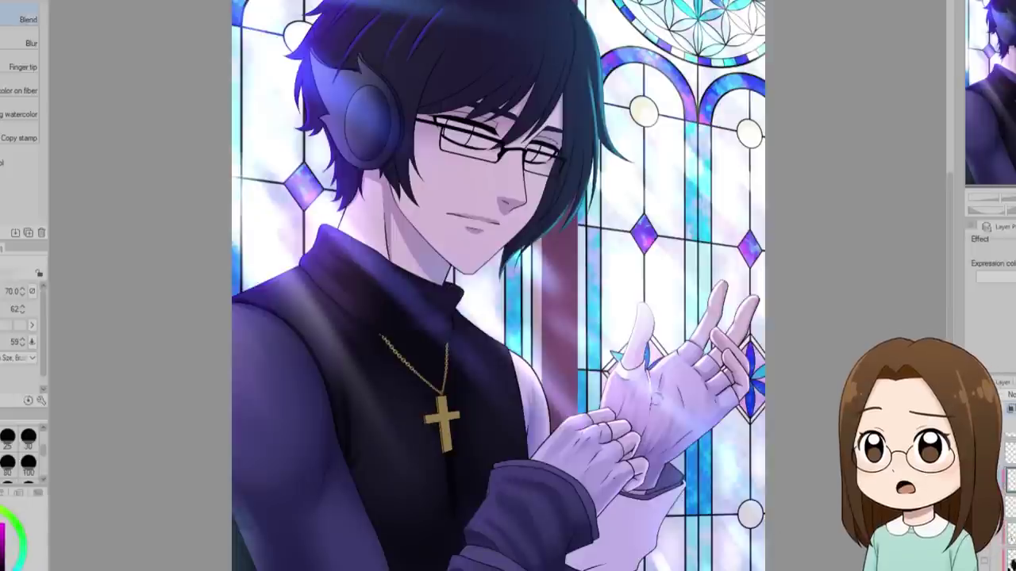
Shade and blend the raised arm's light sleeve inside its selection, then select the sleeve area below its band
key(bracketleft)
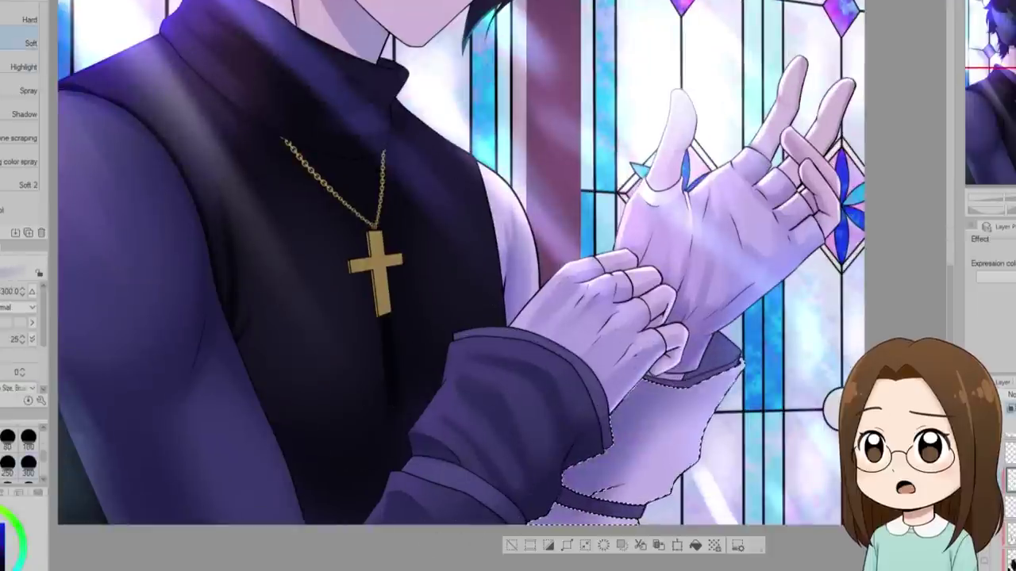
key(j)
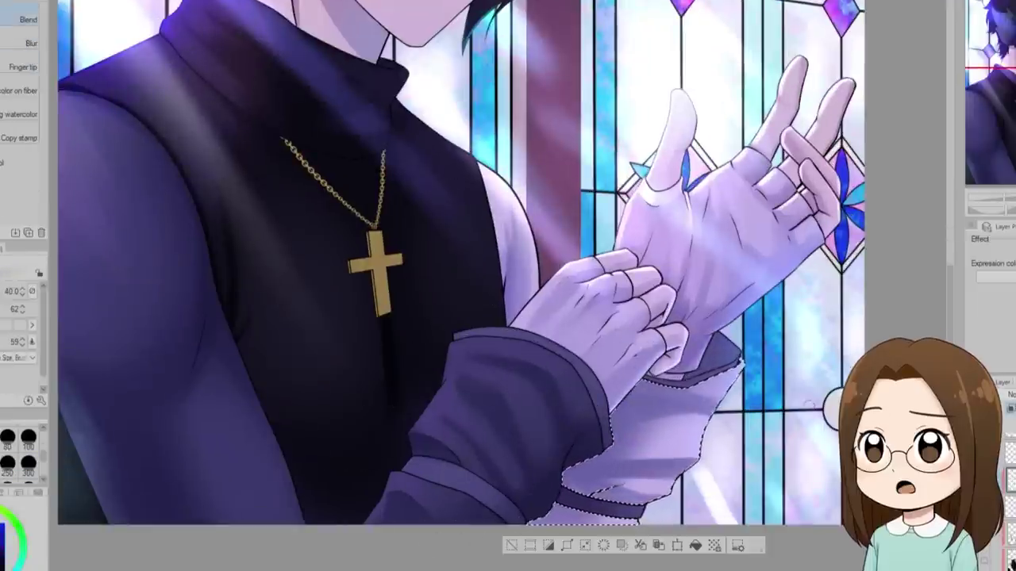
key(ctrl+d)
key(b)
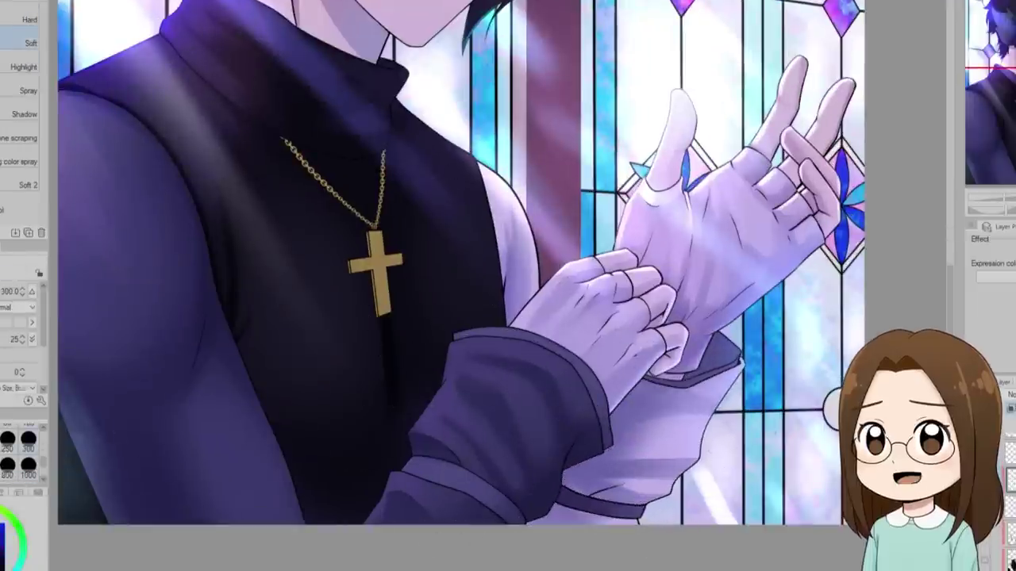
key(w)
click(603, 505)
key(b)
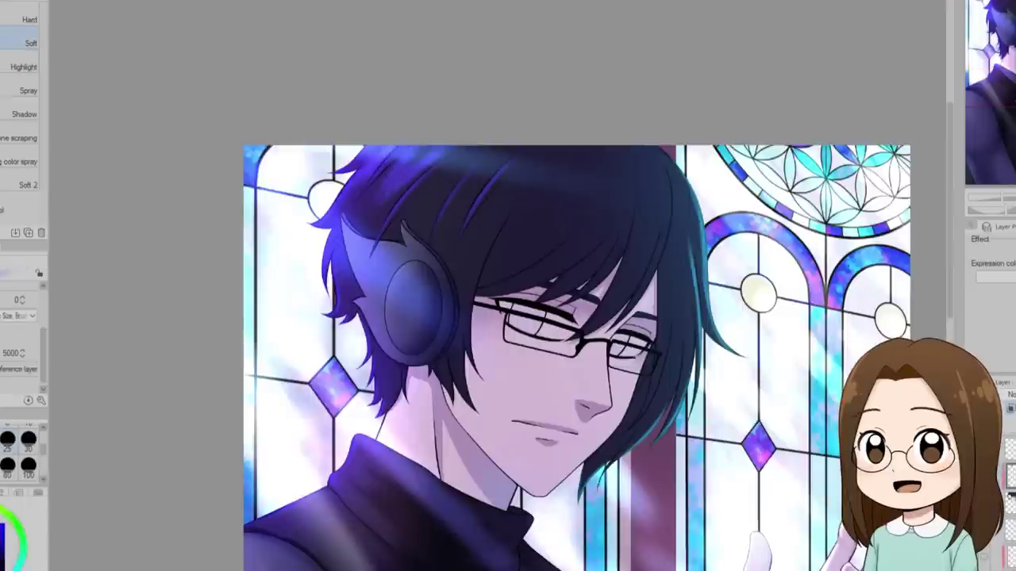
Airbrush vivid blue-violet highlight strands across the hair above the headphone
drag(381, 190, 432, 159)
drag(349, 194, 409, 163)
drag(420, 223, 492, 158)
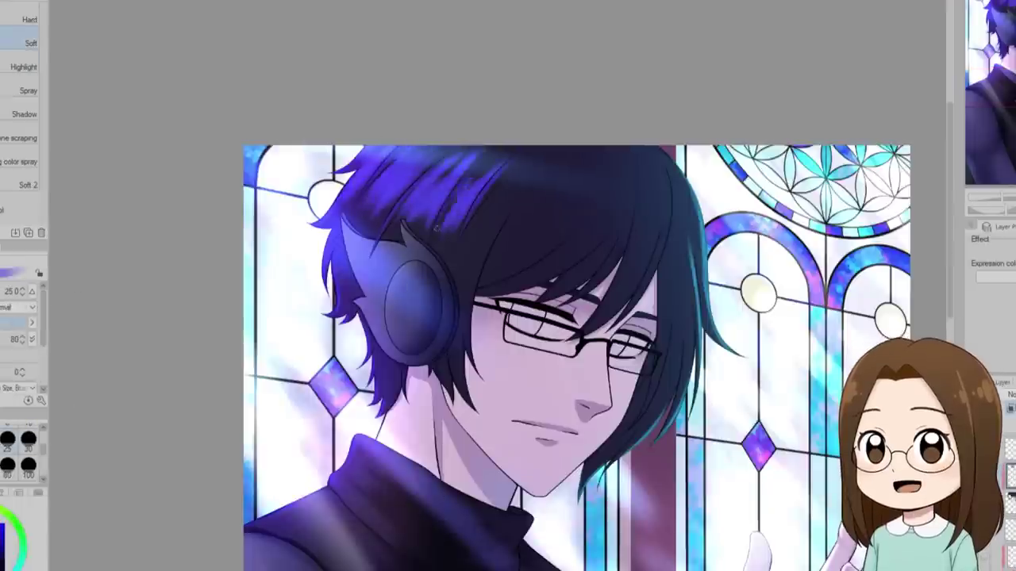
drag(373, 207, 476, 155)
drag(477, 262, 524, 151)
Airbrush teal highlight strands along the hair on the far side of the face, checking the mirrored canvas
key(h)
drag(302, 206, 286, 322)
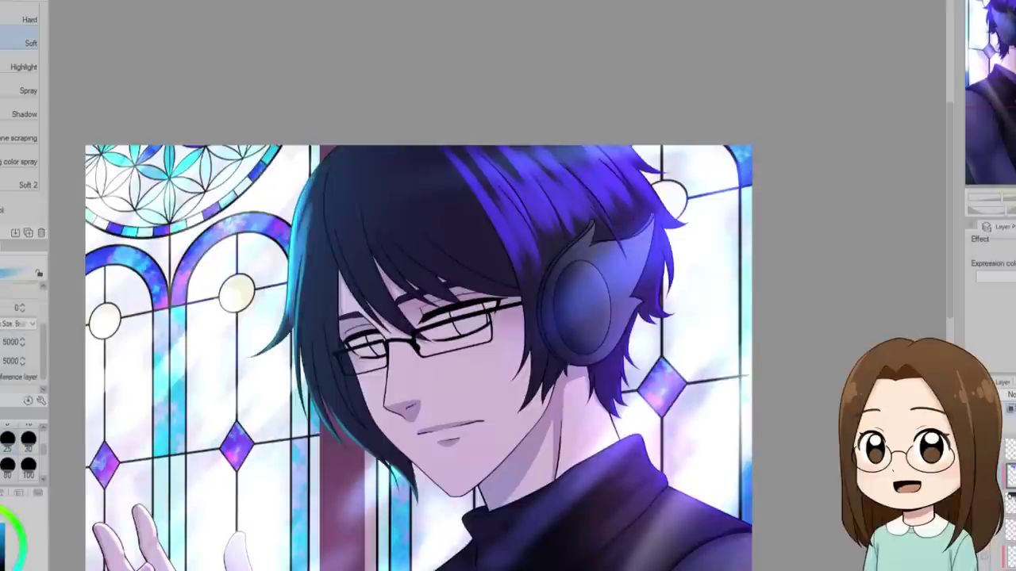
drag(313, 222, 329, 346)
key(h)
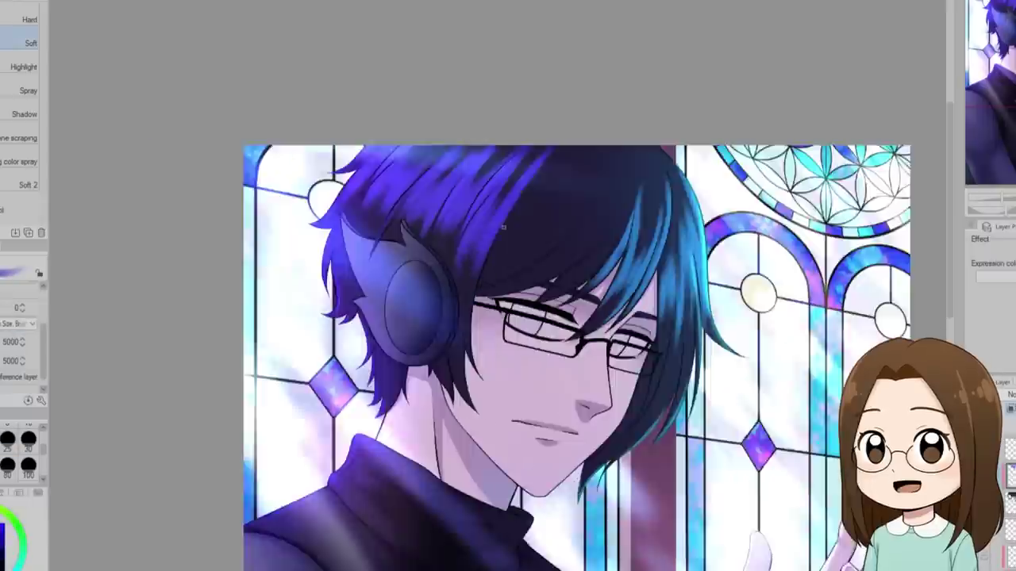
Join the highlights with blue strands across the fringe and soften the hair's crown with a size 300 airbrush
key(Delete)
key(Delete)
click(28, 468)
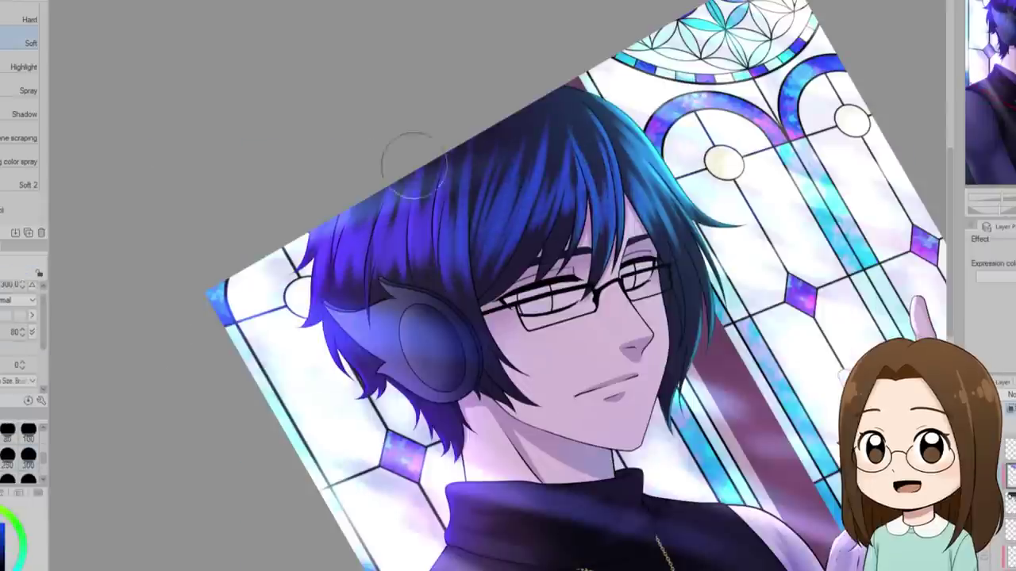
mouse_move(408, 154)
mouse_down()
mouse_move(508, 207)
mouse_move(429, 168)
mouse_up()
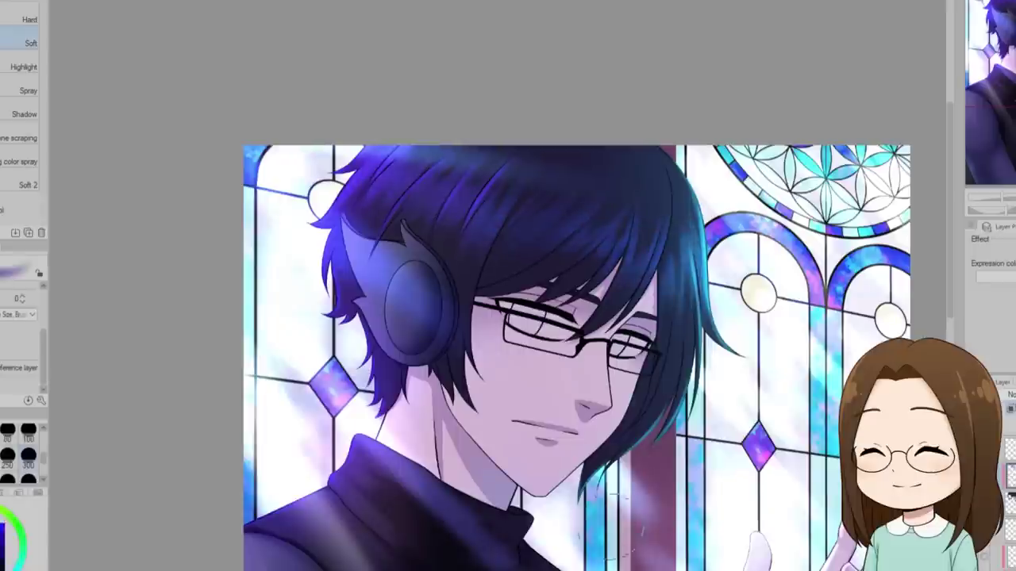
Paint dark strand shadows through the fringe, the hair near the headphone and the far side locks
key(ctrl+plus)
drag(477, 274, 521, 171)
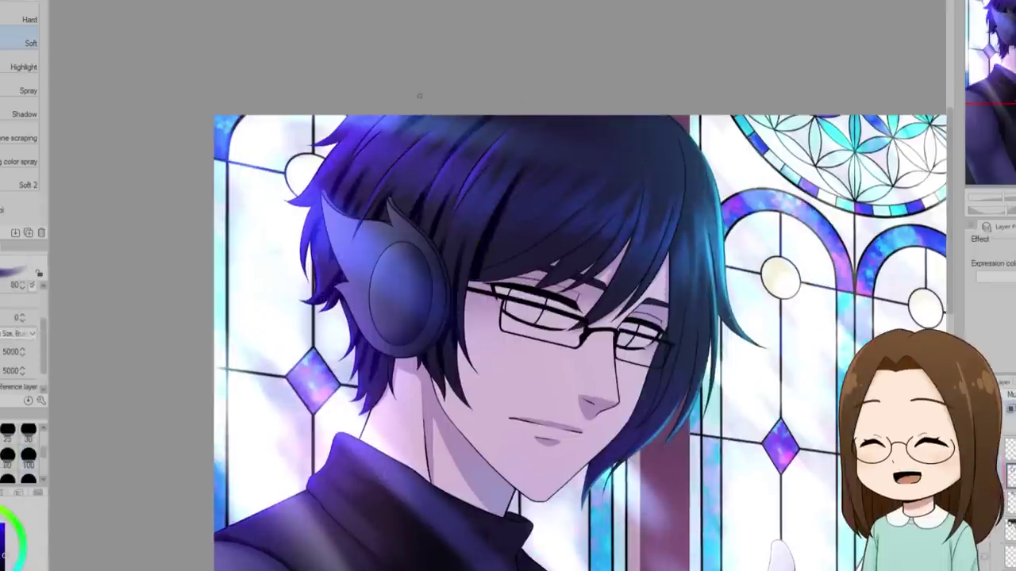
key(h)
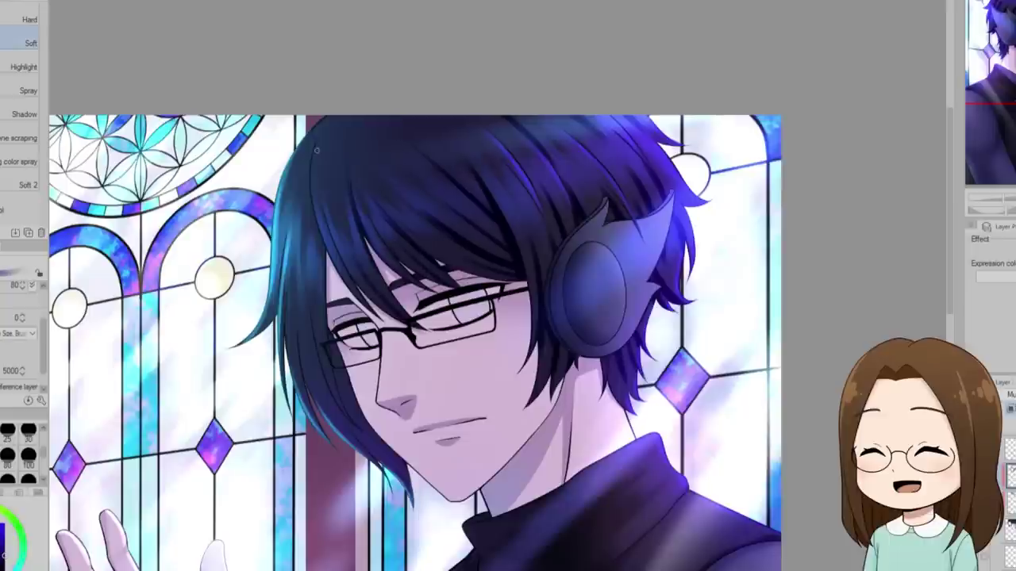
drag(325, 326, 365, 427)
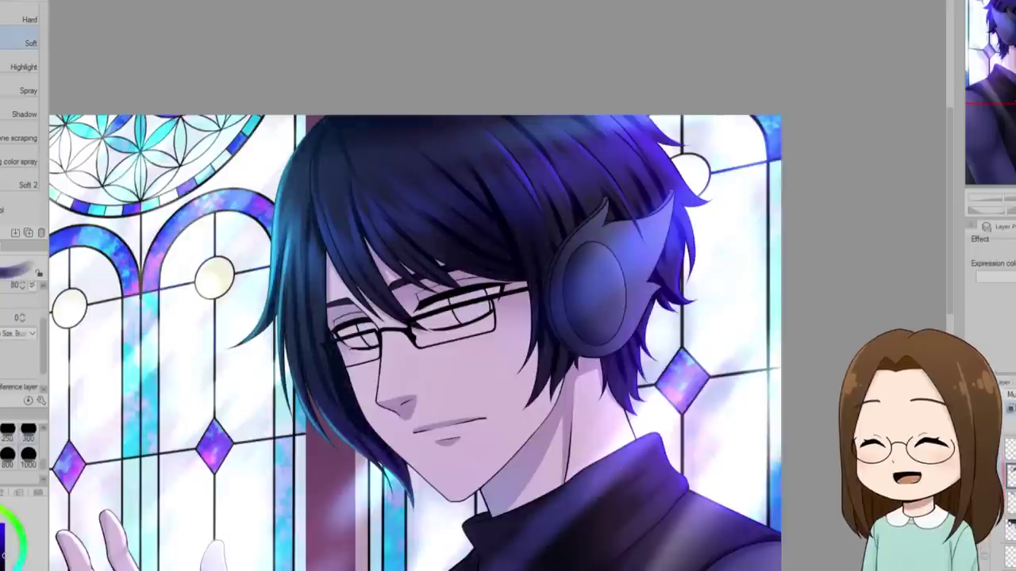
mouse_move(357, 262)
mouse_down()
mouse_move(508, 285)
mouse_move(548, 277)
mouse_move(539, 262)
mouse_up()
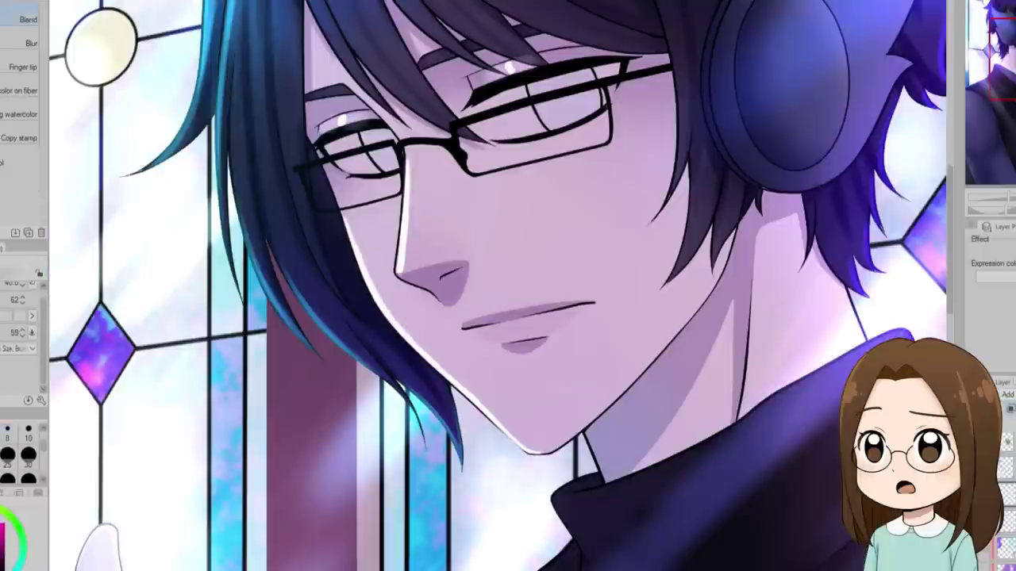
Add a white highlight on the nose tip and airbrush bright glow under the glasses and along the jaw
key(p)
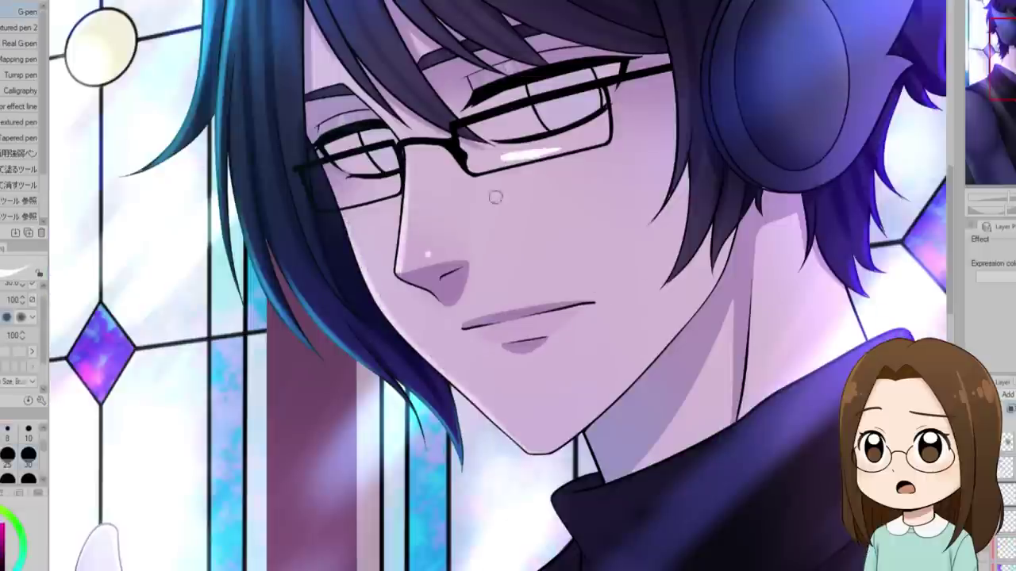
key(b)
drag(627, 119, 528, 191)
drag(397, 191, 349, 230)
key(h)
mouse_move(334, 270)
mouse_down()
mouse_move(402, 397)
mouse_move(317, 206)
mouse_up()
drag(468, 203, 350, 103)
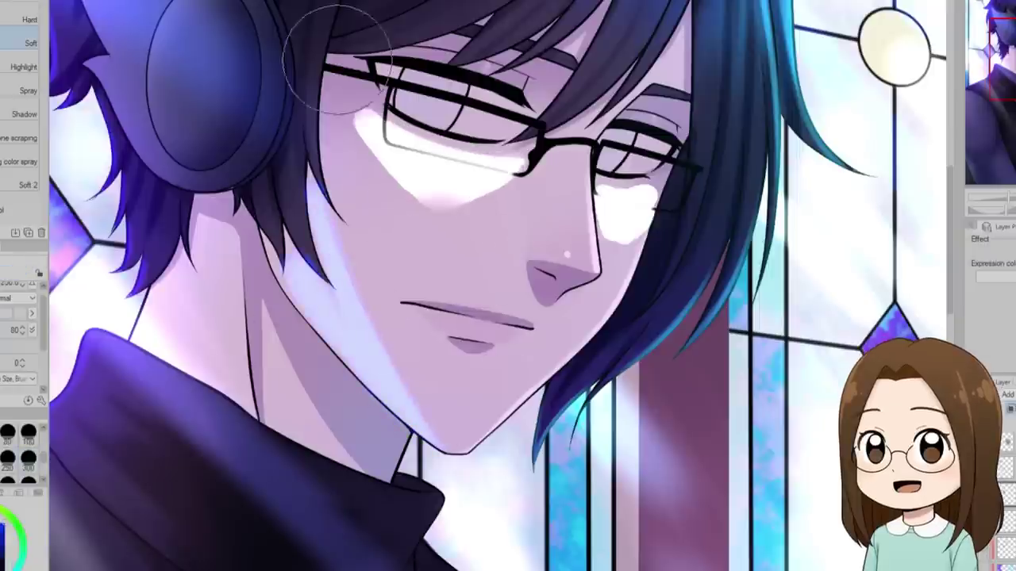
Tone down and blend the glow on the cheeks and jaw into soft highlights
key(Delete)
key(bracketleft)
key(bracketleft)
key(bracketleft)
key(bracketleft)
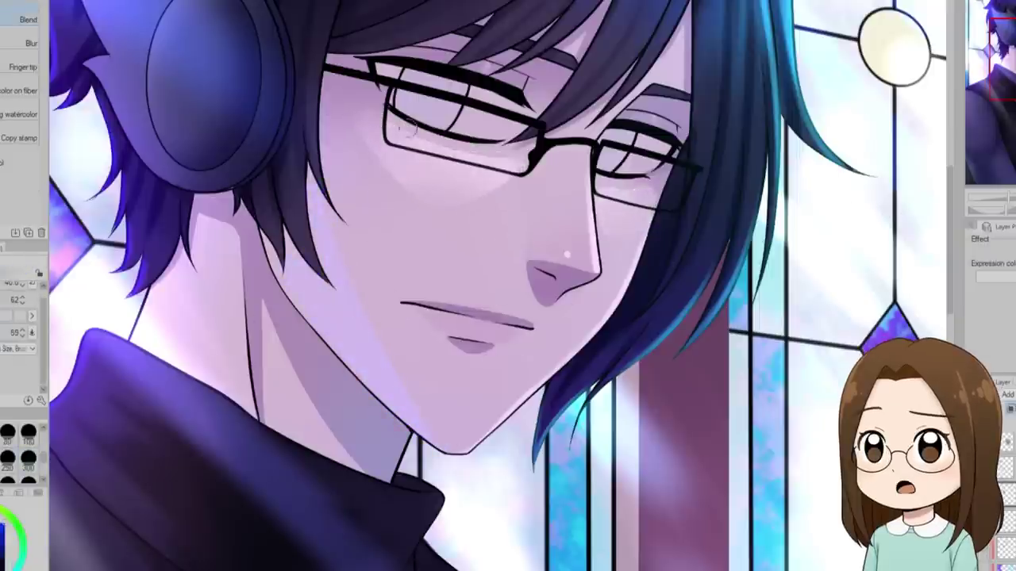
key(bracketleft)
key(bracketleft)
Airbrush a soft purple shadow across the upper part of both eyes, beneath the lash lines
scroll(508, 286, up, 2)
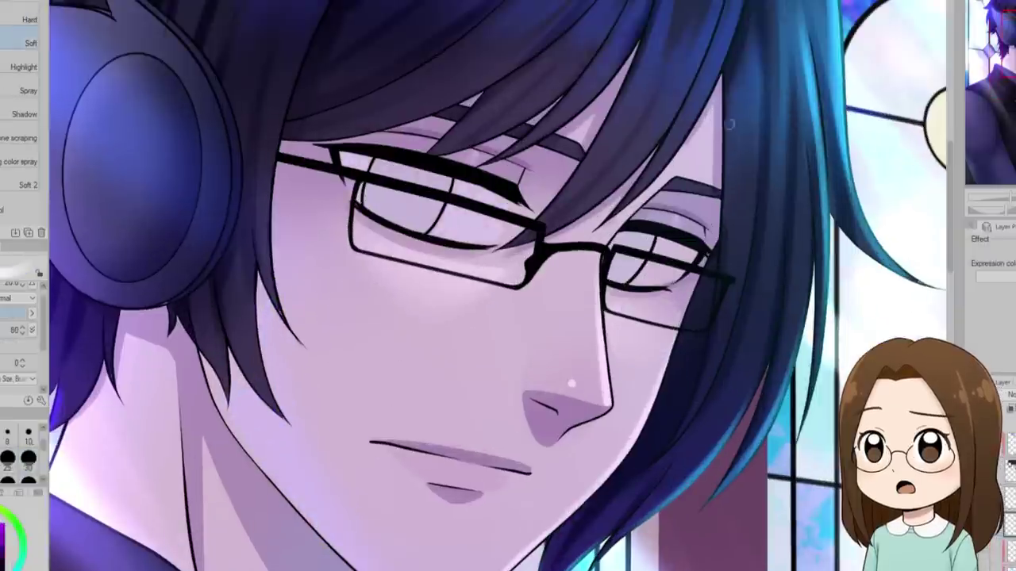
scroll(667, 254, up, 1)
drag(293, 175, 462, 225)
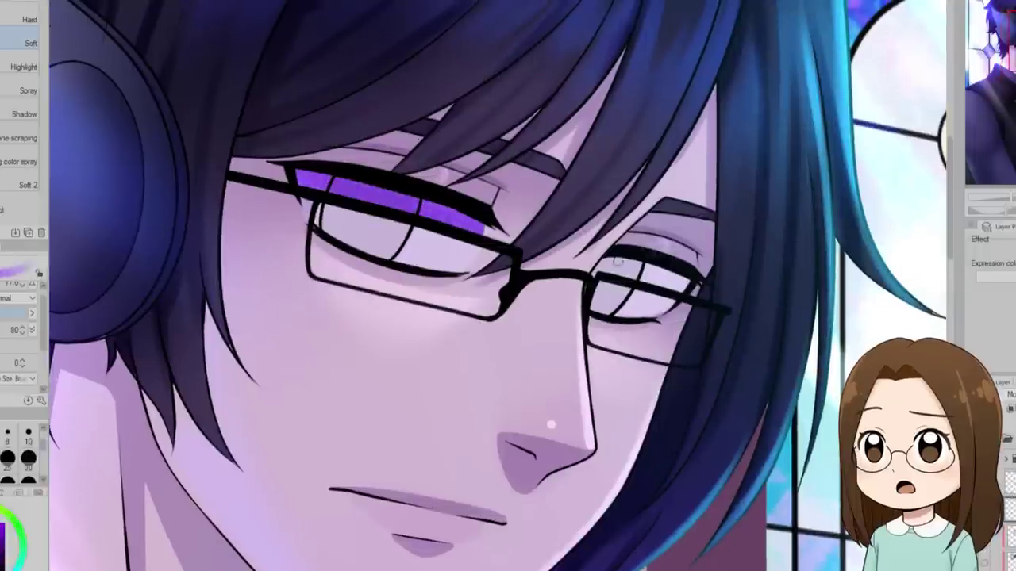
click(498, 292)
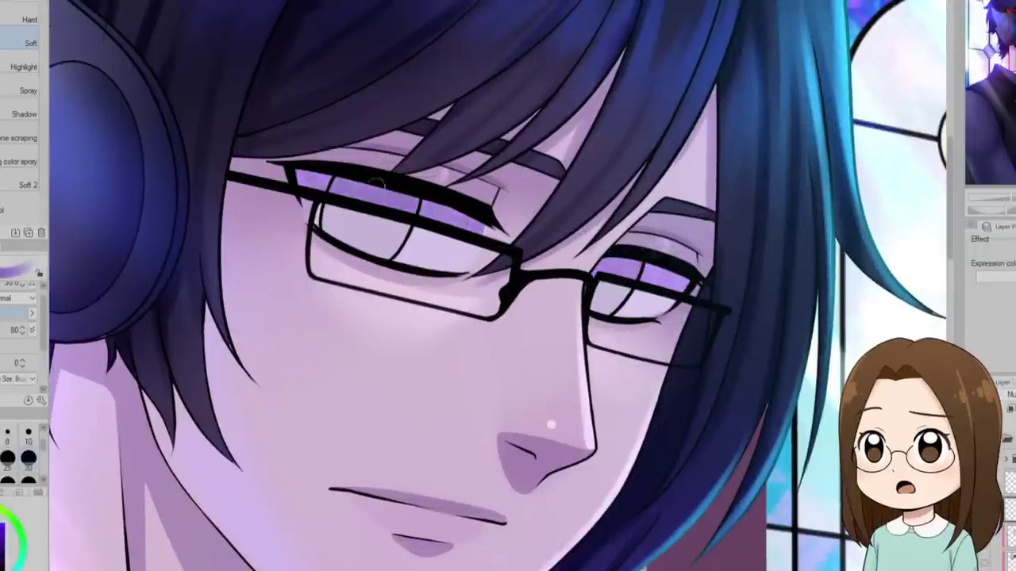
Fill the irises of both eyes with white and airbrush soft pale purple pupils into them
key(g)
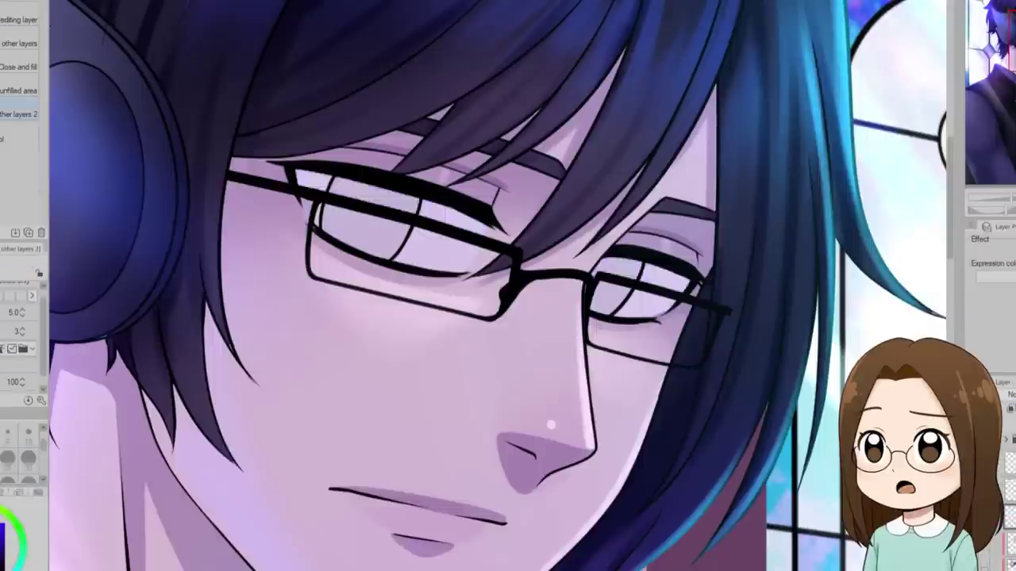
key(ctrl+0)
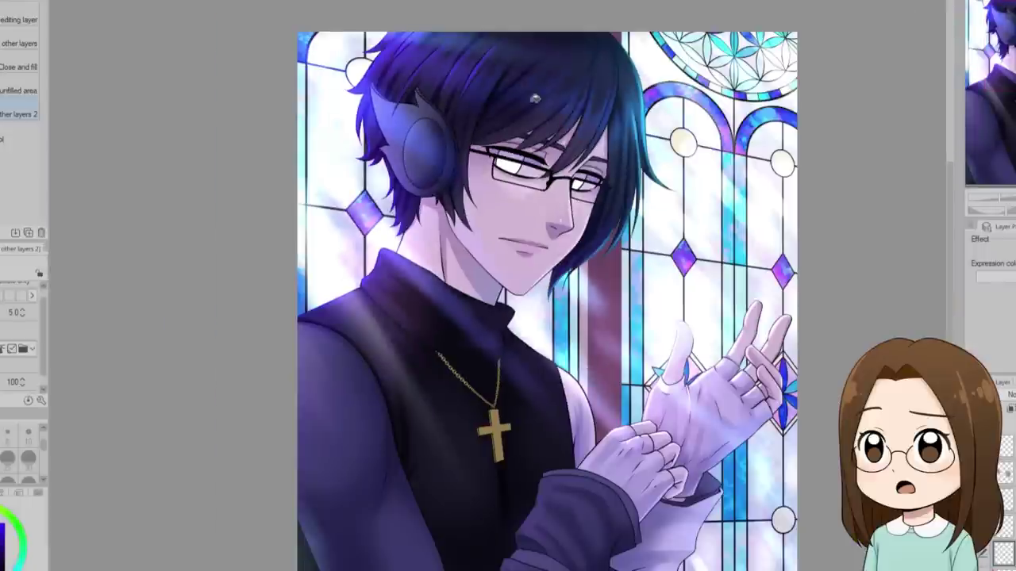
scroll(543, 96, up, 5)
key(b)
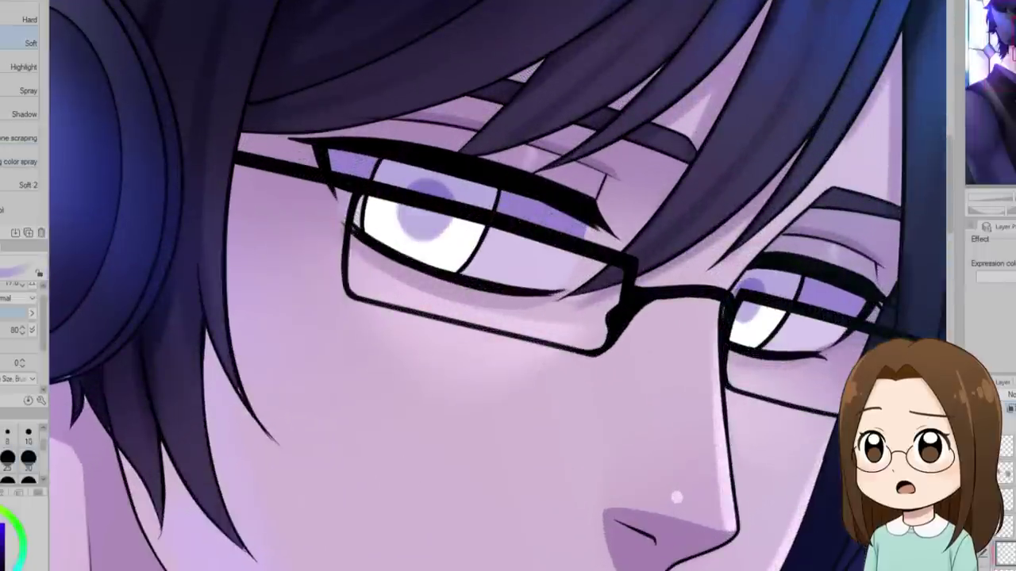
key(h)
key(h)
key(ctrl+0)
scroll(574, 417, up, 5)
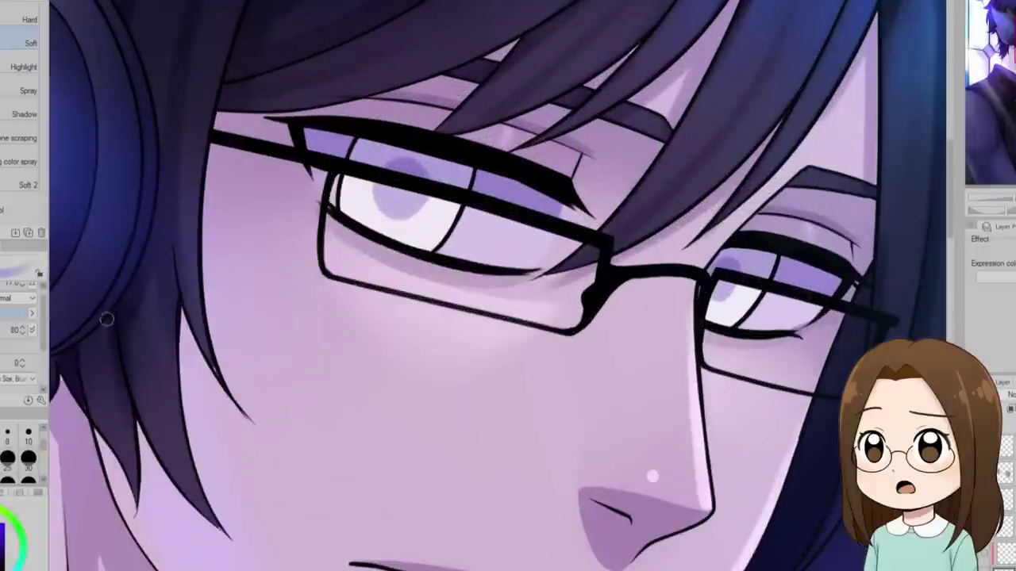
Paint both lenses of the glasses solid white inside the frames with the G-pen
key(n)
drag(334, 266, 341, 181)
drag(347, 239, 556, 286)
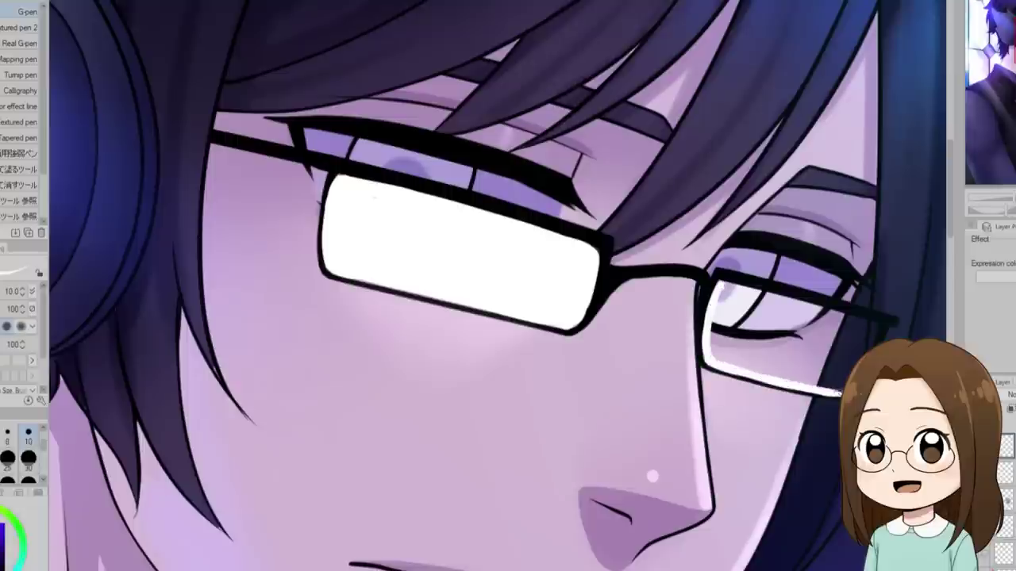
mouse_move(746, 294)
mouse_down()
mouse_move(817, 373)
mouse_move(718, 333)
mouse_up()
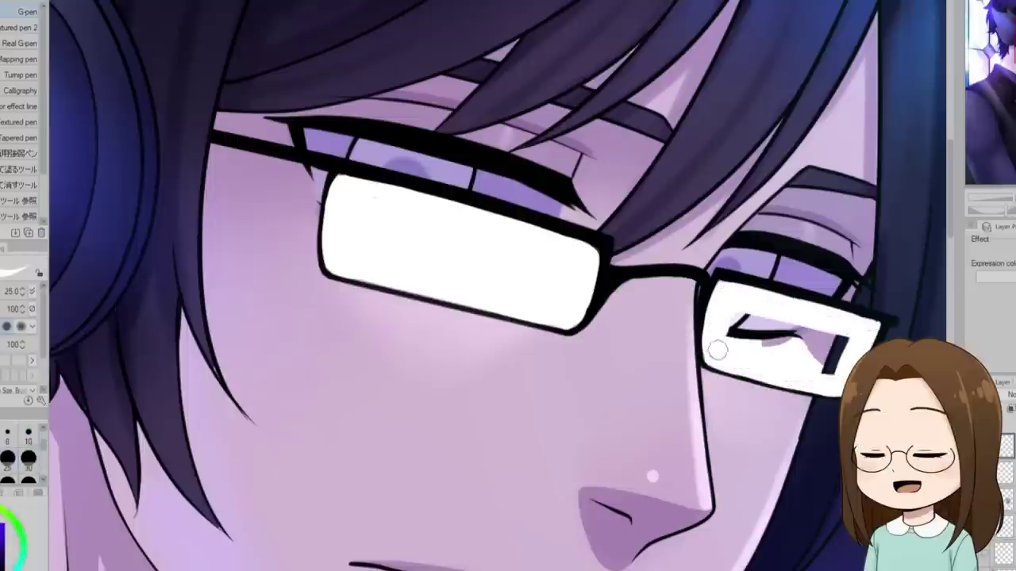
Fade the white on both lenses with a size 100 soft airbrush, leaving translucent glare at each lens's end
key(ctrl+minus)
key(b)
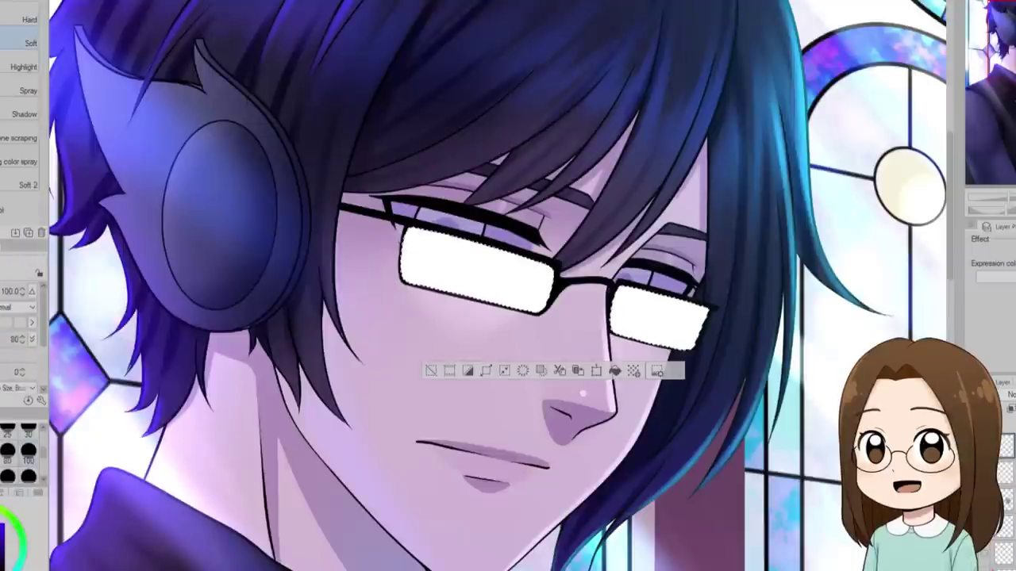
drag(444, 254, 678, 377)
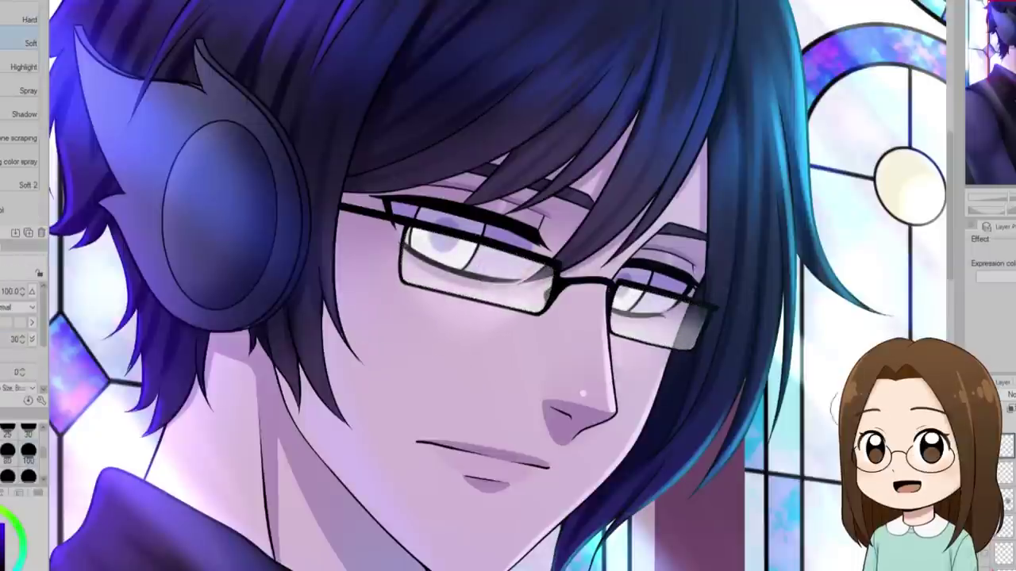
Add white catchlights to both eyes and thin light rims along the edges of the fringe and side locks
key(ctrl+plus)
drag(580, 258, 431, 344)
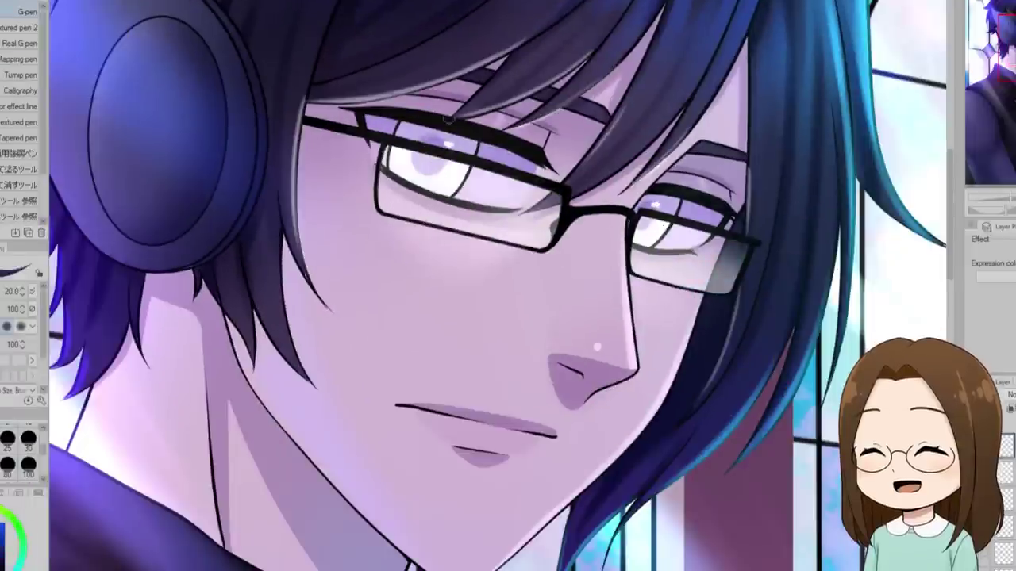
key(b)
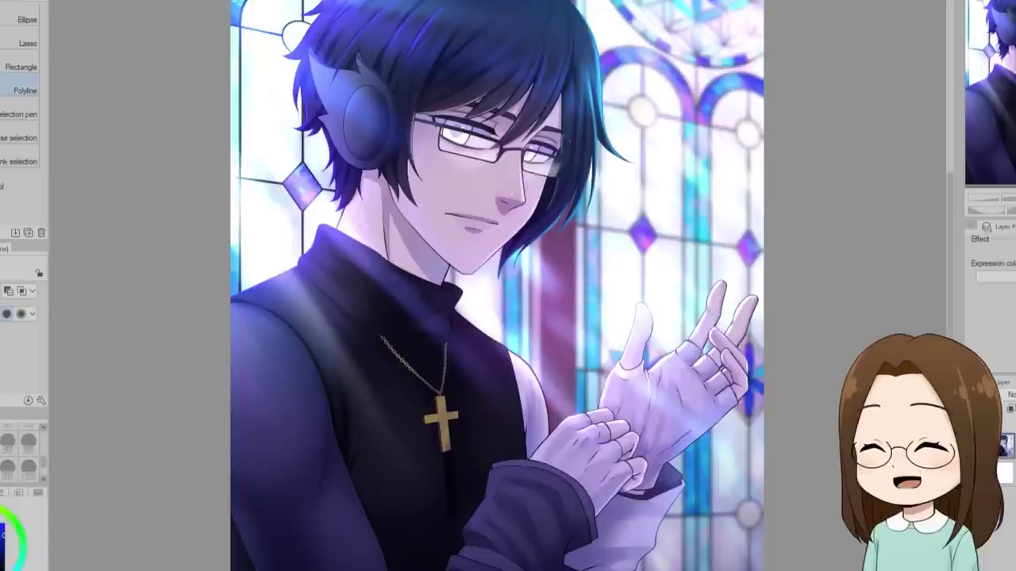